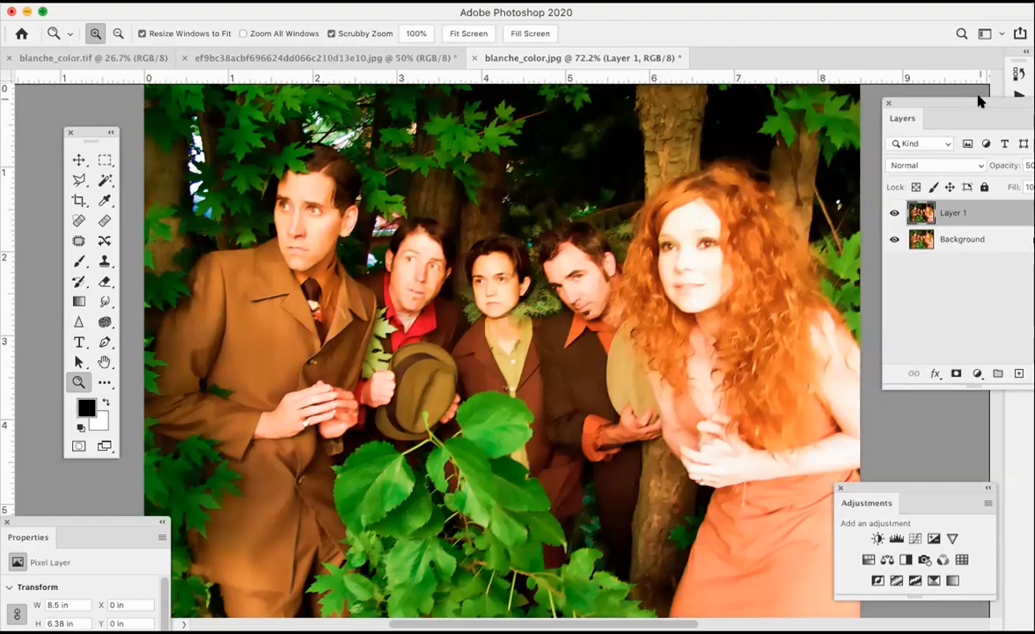
Examine the faces and foliage in the group photo at high magnification, and return to the full image.
left_click(602, 287)
left_click(603, 289)
left_click(603, 290)
left_click(603, 290)
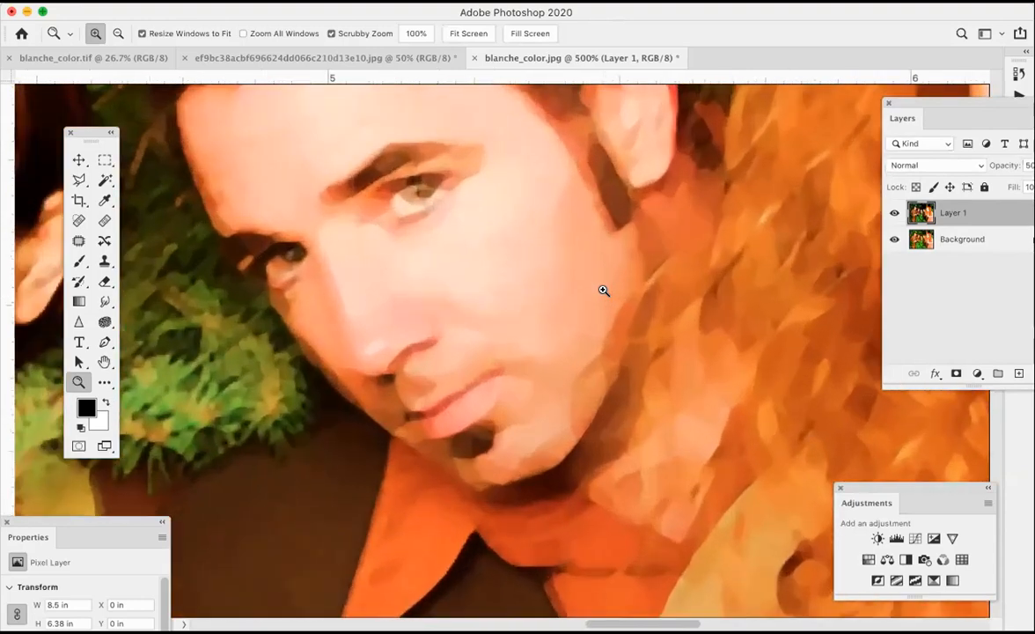
left_click(603, 290)
left_click(603, 290)
scroll(603, 291, "left", 8)
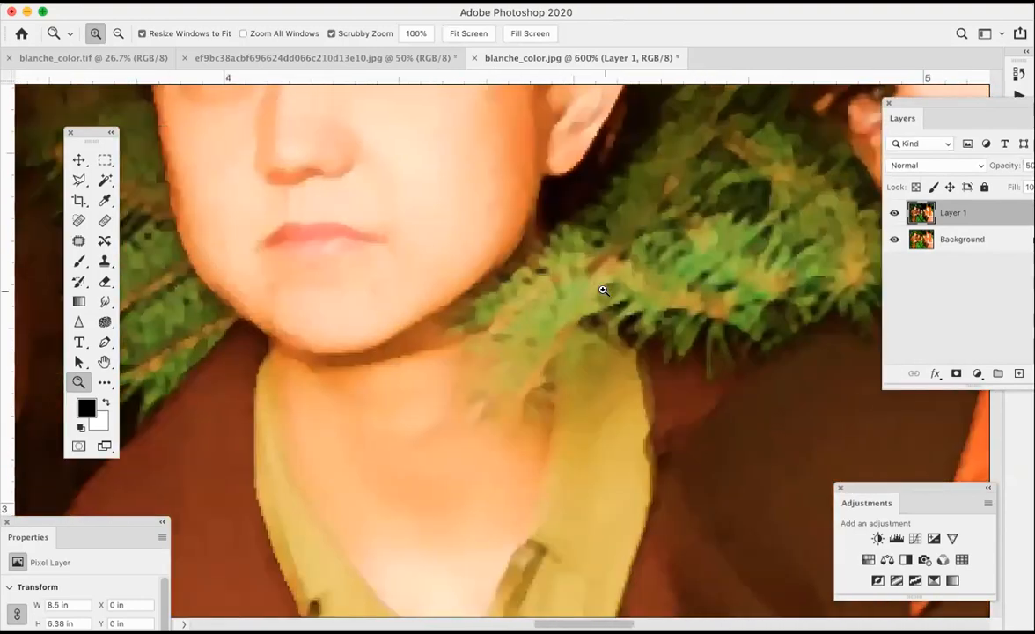
key("super+0")
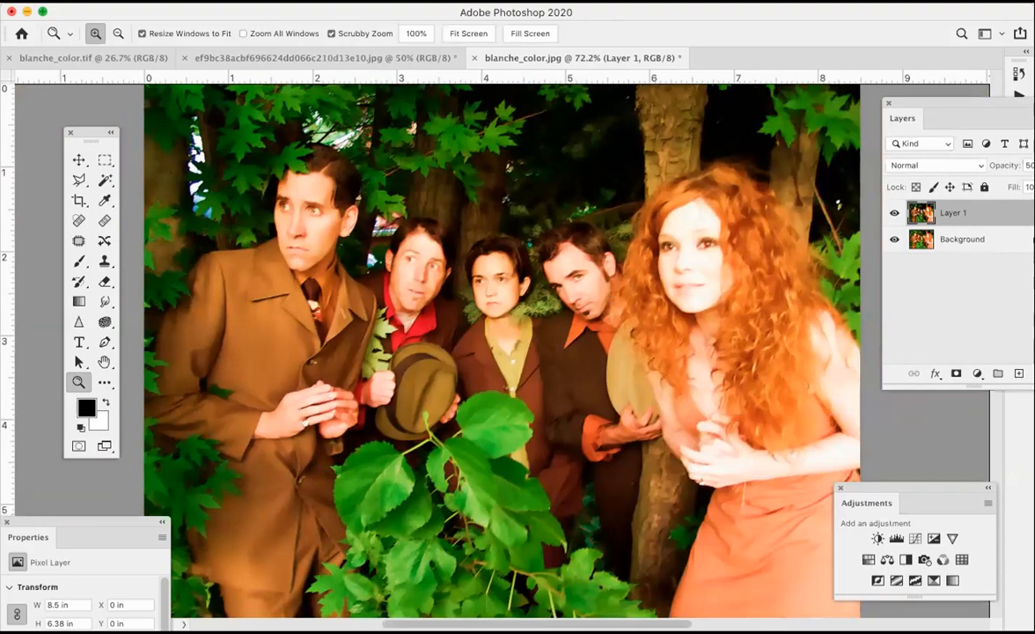
Switch to the floral pattern document and check its image dimensions and resolution without changing them.
left_click(325, 58)
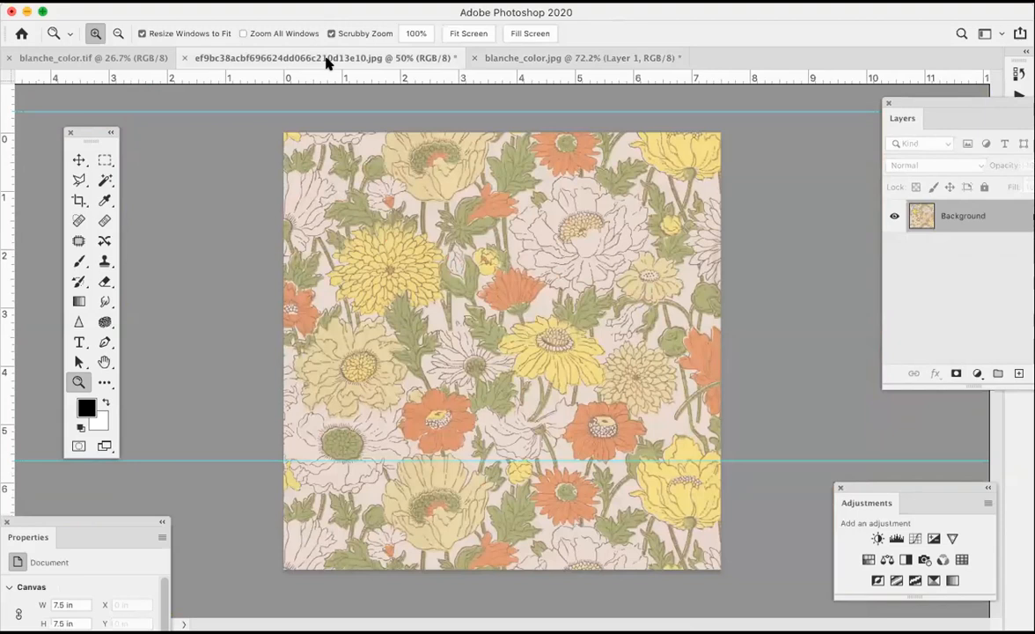
left_click(139, 2)
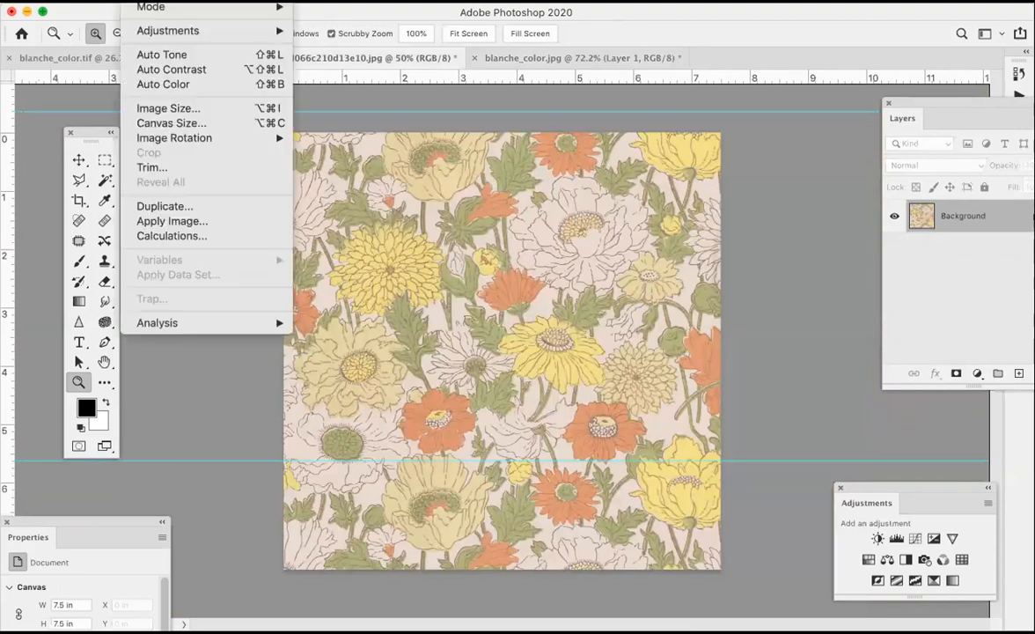
left_click(164, 109)
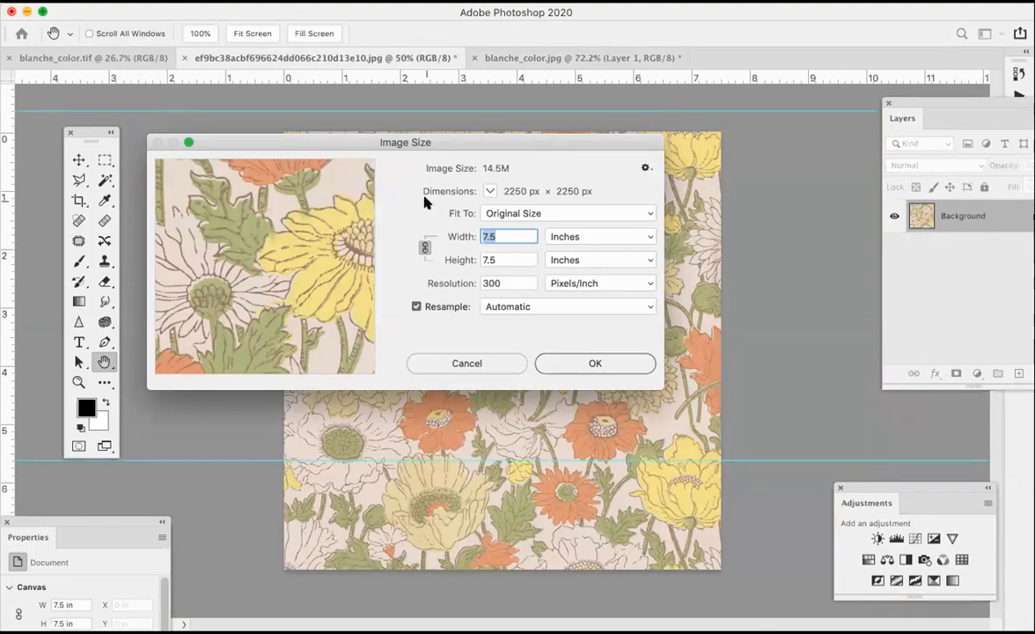
left_click(465, 361)
key("z")
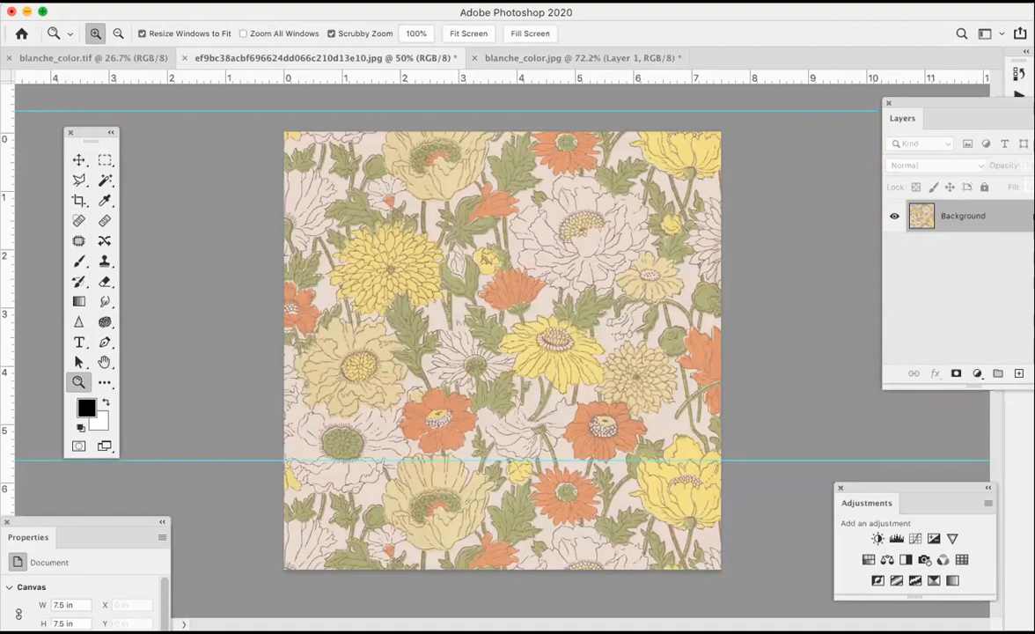
Open the floral pattern's Canvas Size settings and anchor the existing image at the top centre.
left_click(138, 1)
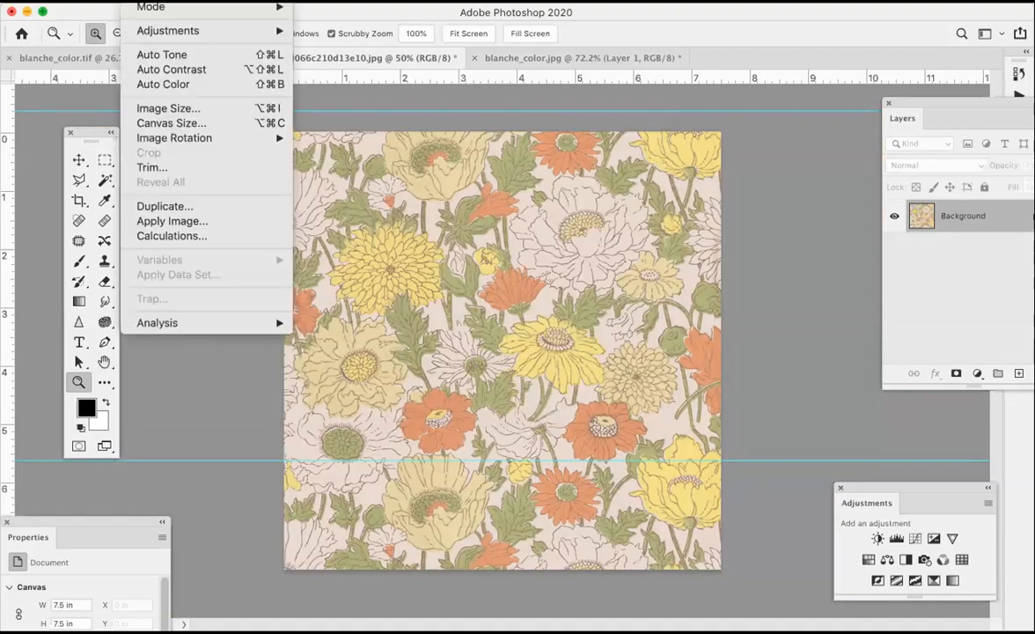
left_click(172, 123)
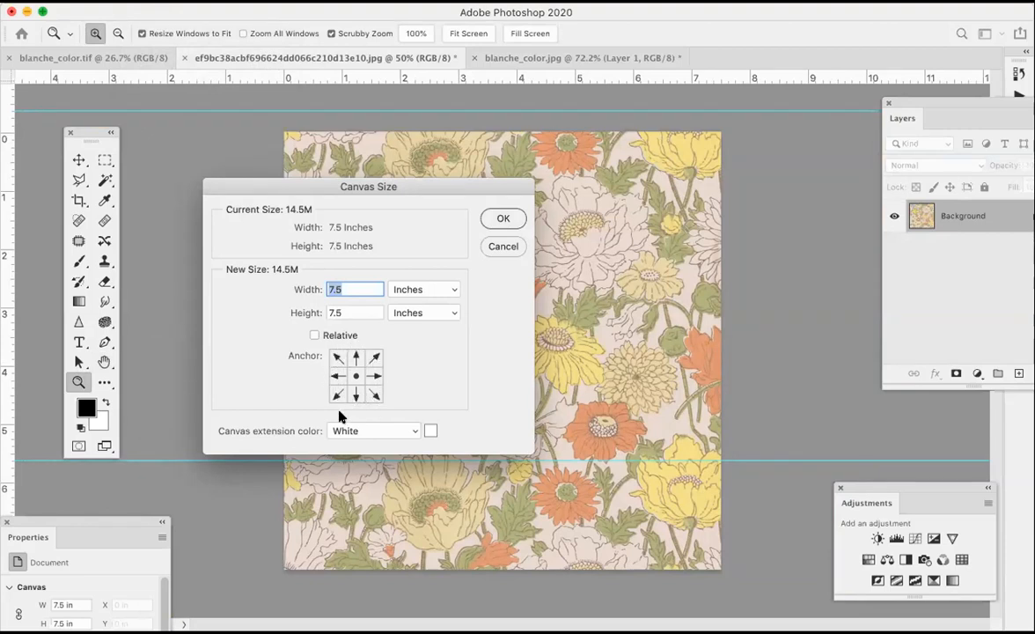
left_click(355, 358)
left_click(338, 376)
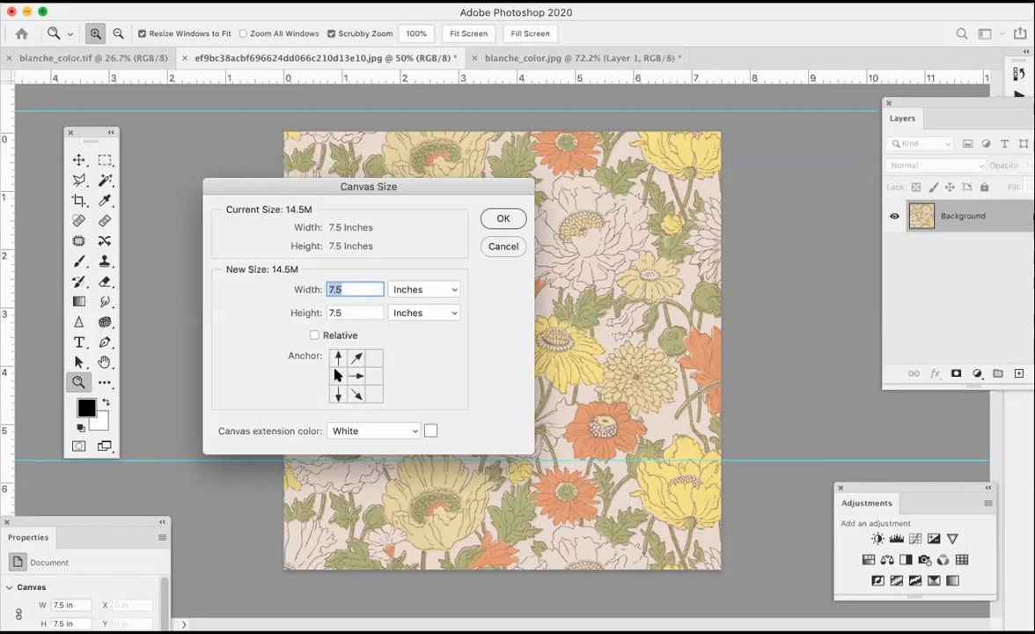
left_click(374, 394)
left_click(356, 358)
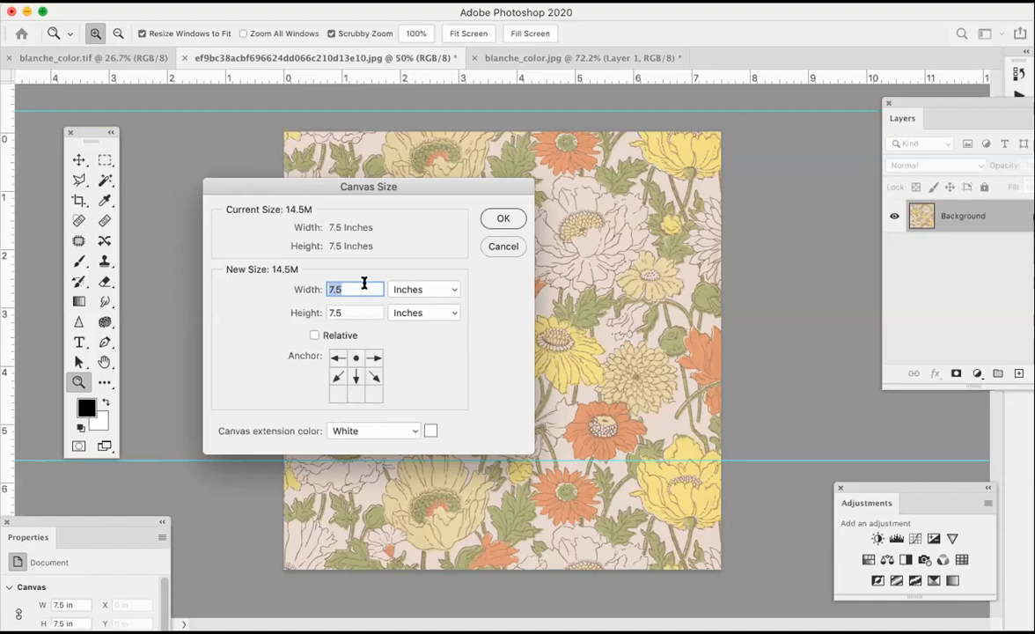
Extend the floral pattern's canvas to 11.25 inches wide and 17.25 inches high.
type("11")
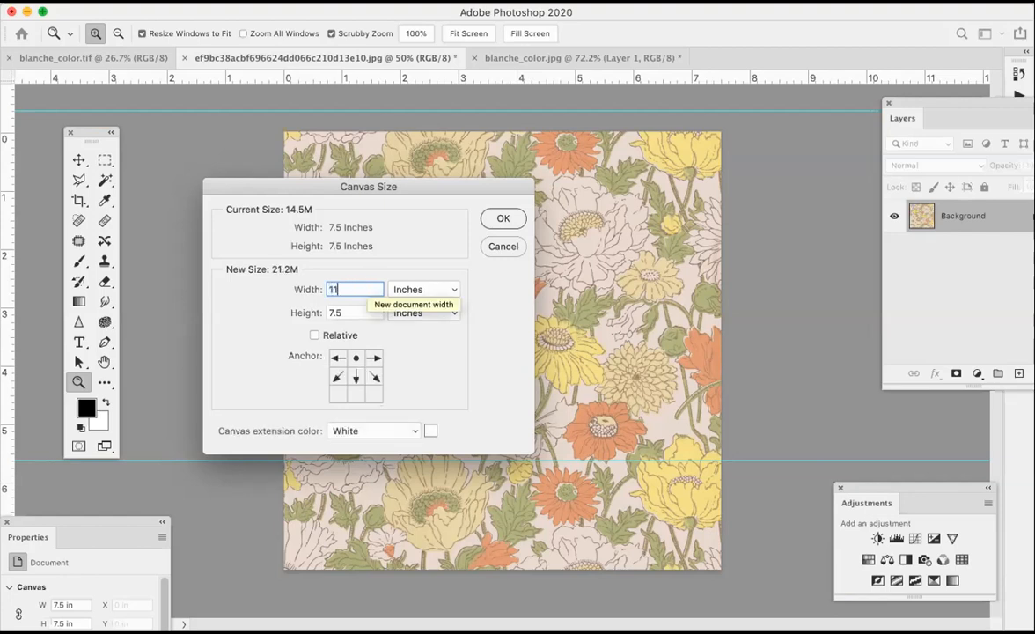
type(".25")
left_click(347, 313)
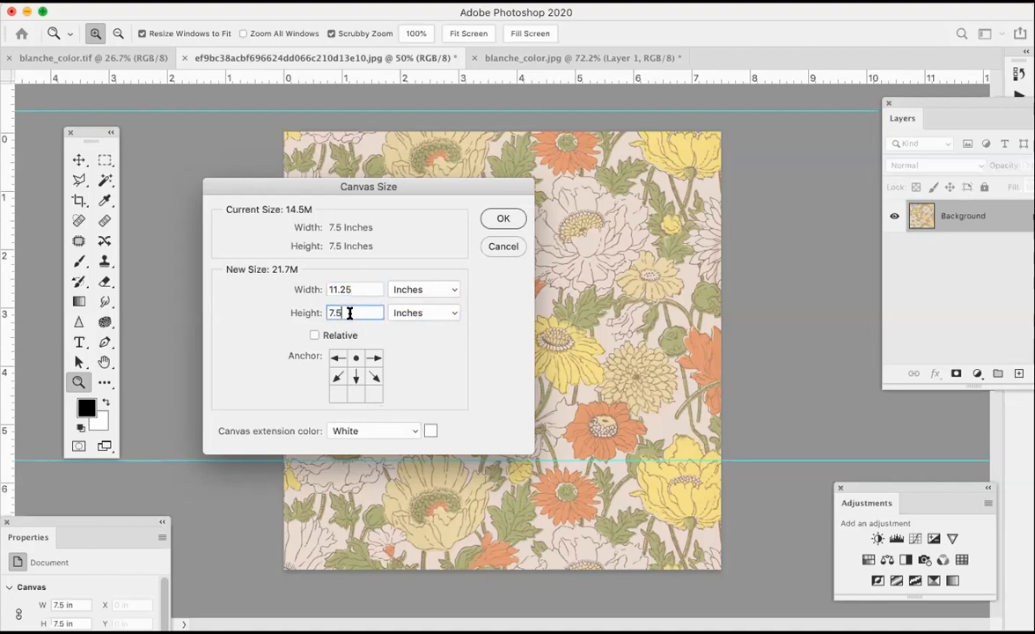
left_click_drag(347, 312, 321, 315)
type("1")
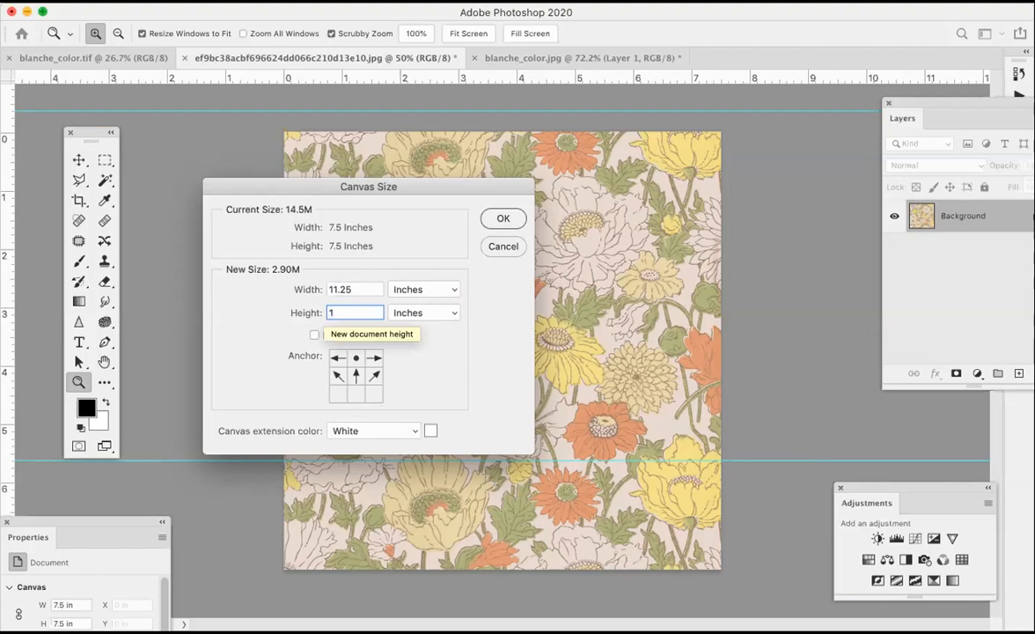
type("7")
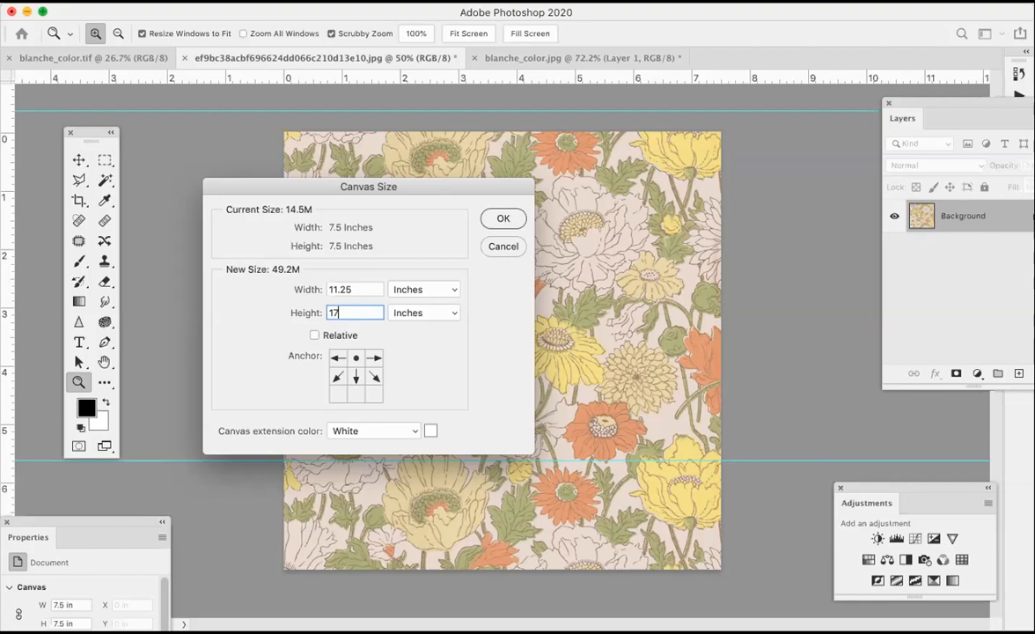
type(".25")
left_click(499, 220)
Select the blank white area around the floral pattern with the Magic Wand.
scroll(498, 221, "up", 10)
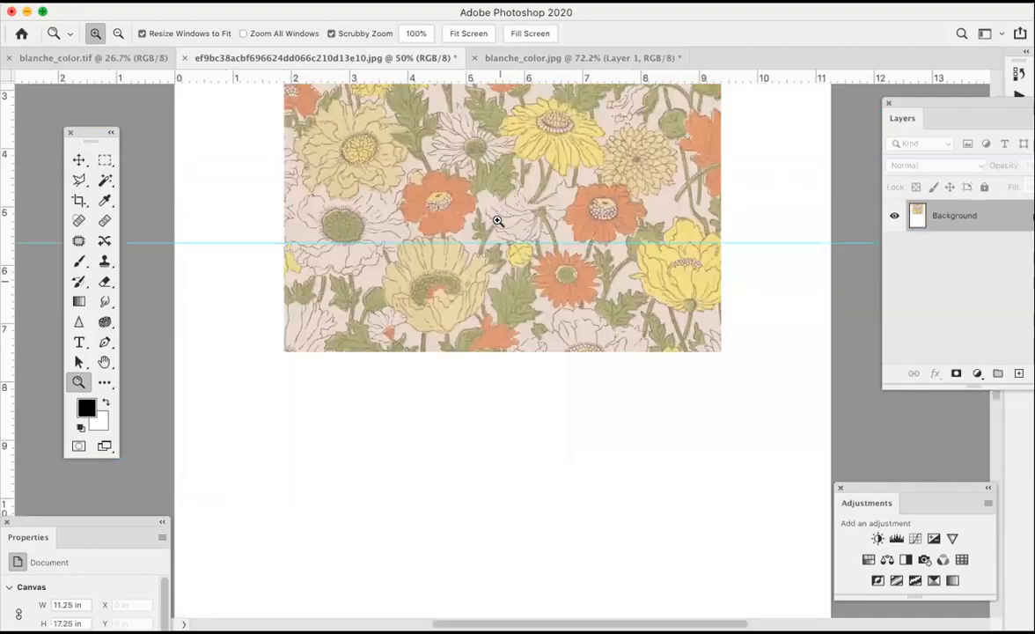
scroll(499, 221, "down", 10)
scroll(498, 221, "down", 3)
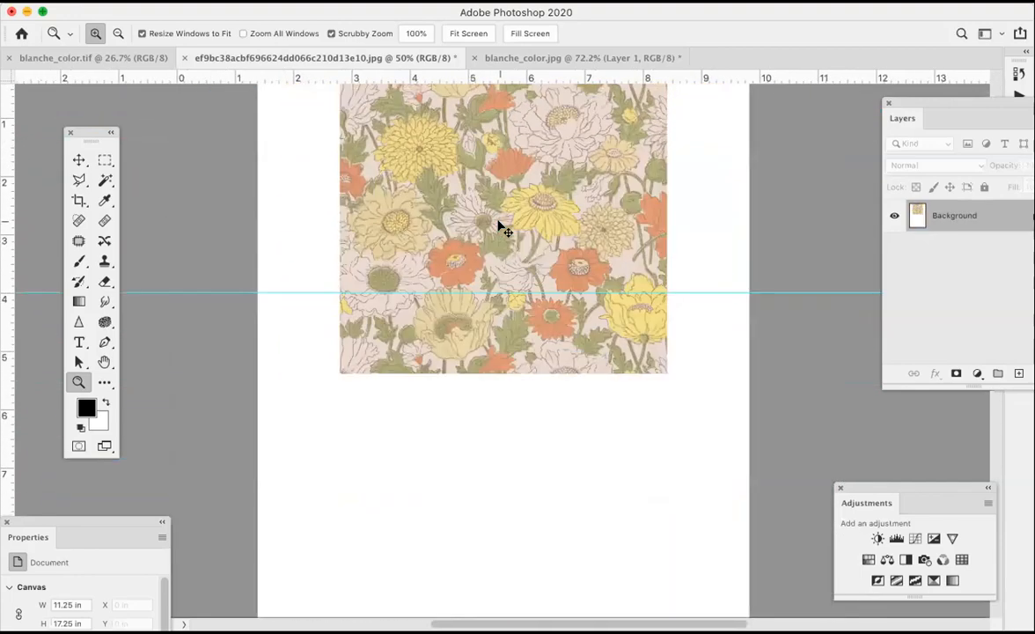
scroll(499, 221, "down", 2)
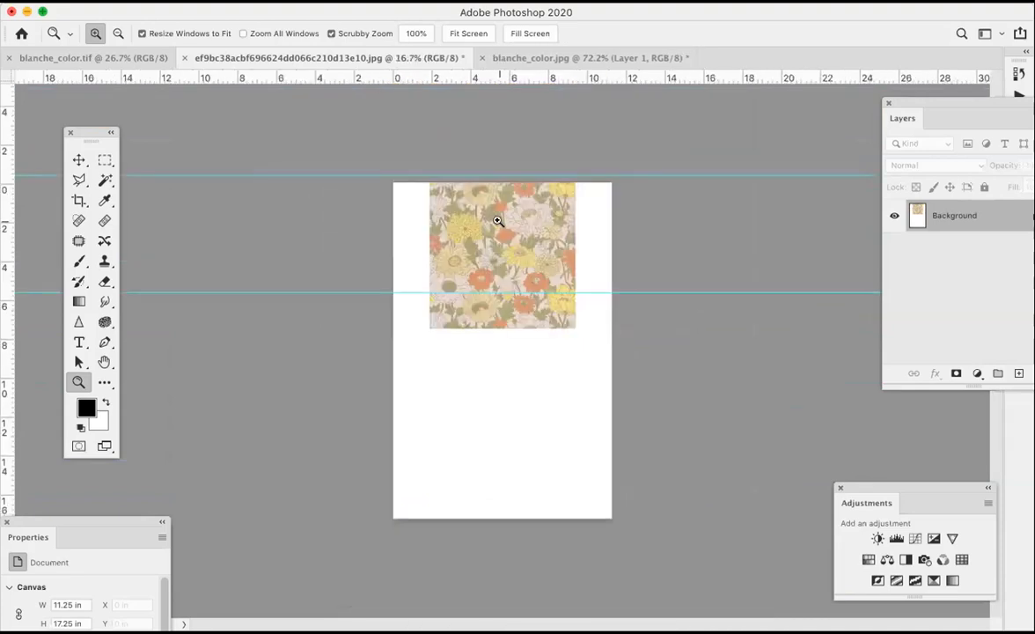
left_click(104, 180)
left_click(480, 440)
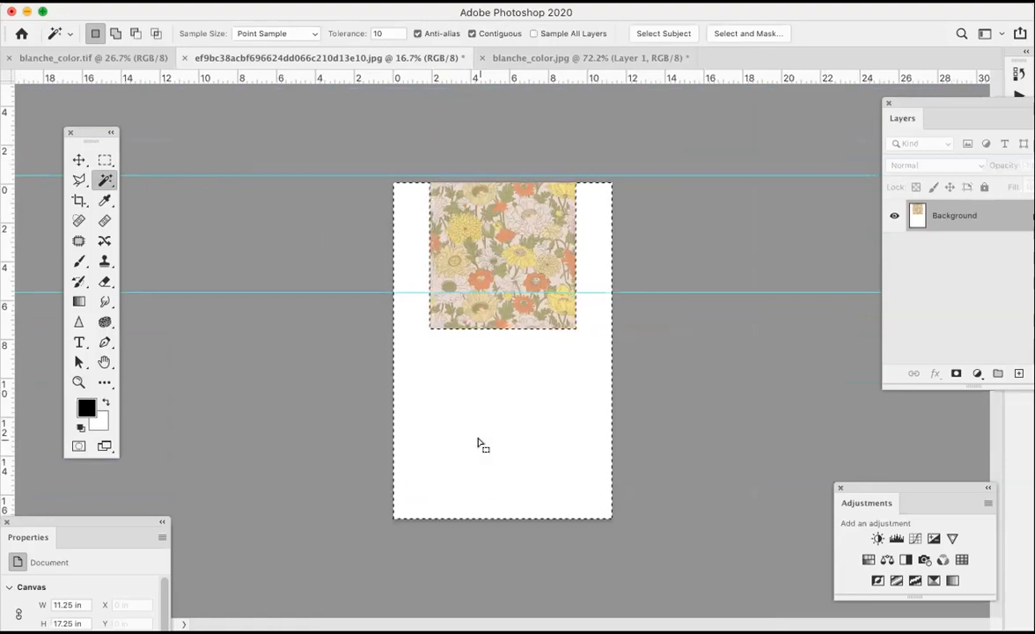
key("super+equal")
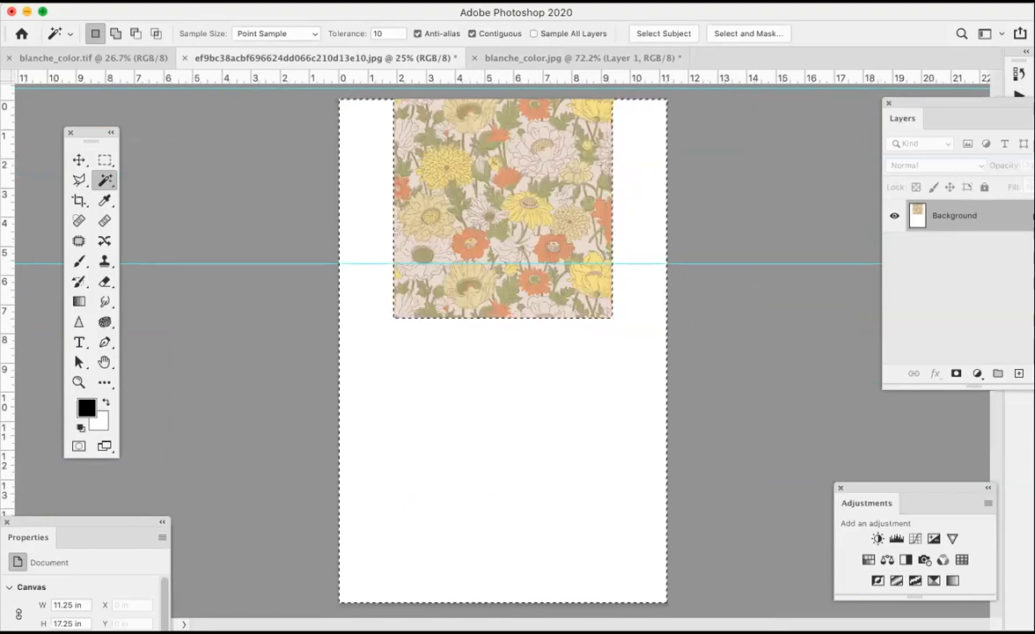
Fill the selected white area using Content-Aware at 100% opacity with Color Adaptation, and remove the selection.
left_click(139, 2)
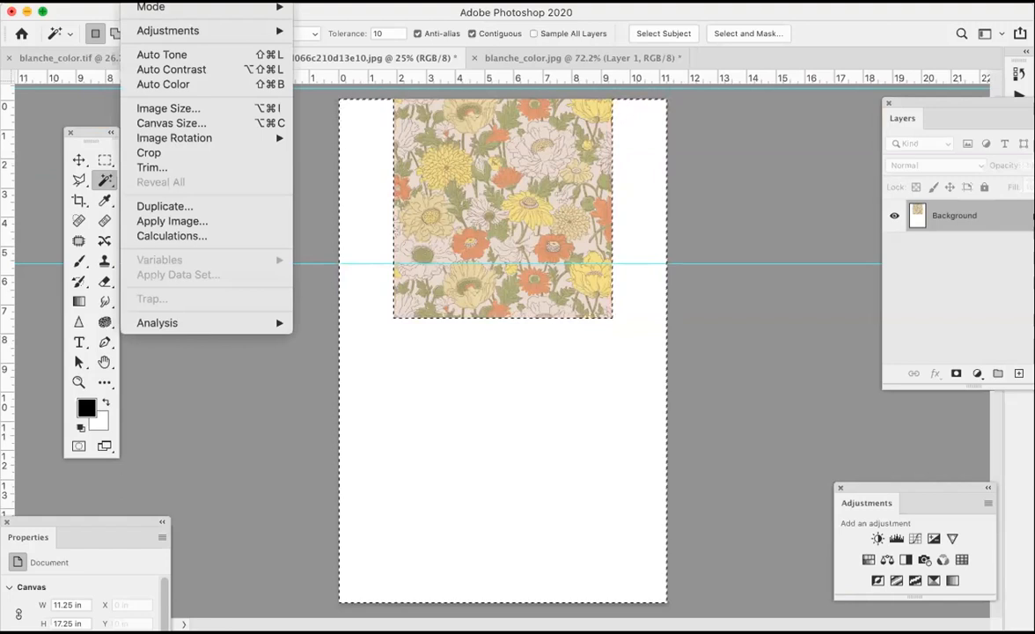
mouse_move(103, 2)
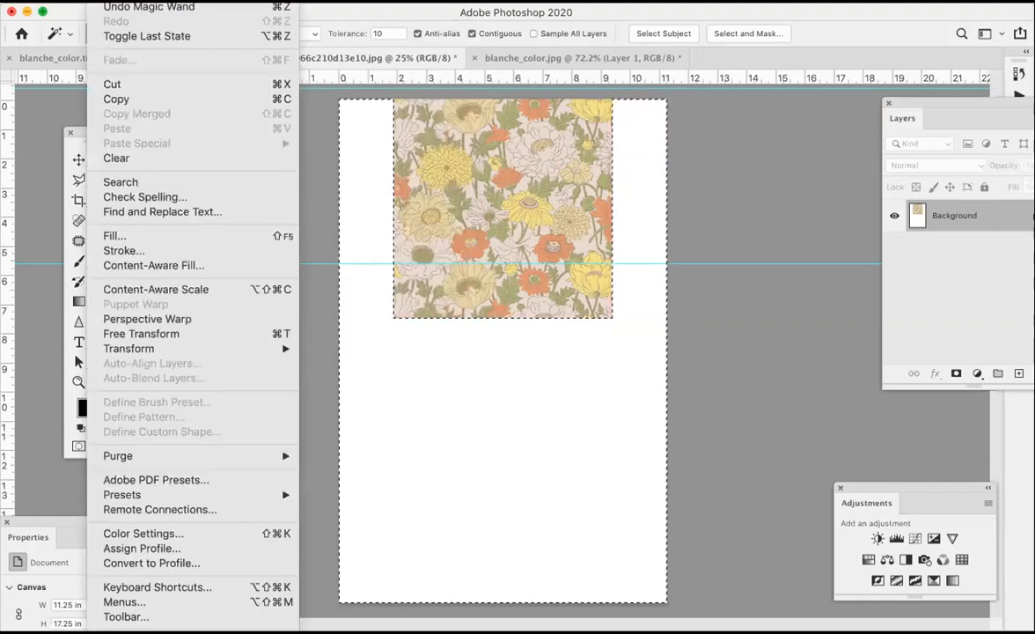
left_click(154, 236)
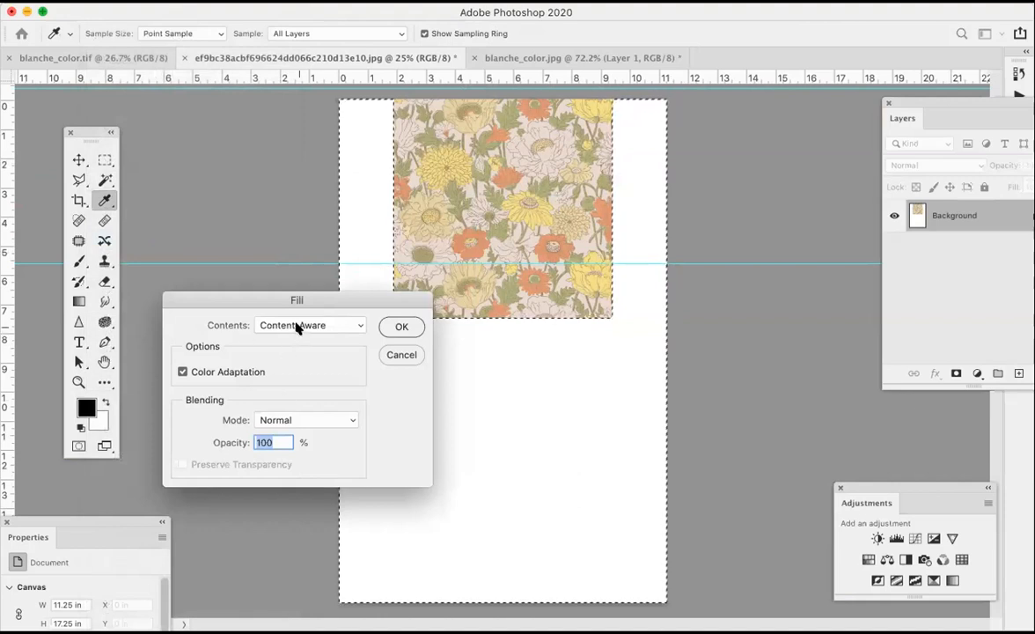
left_click(398, 328)
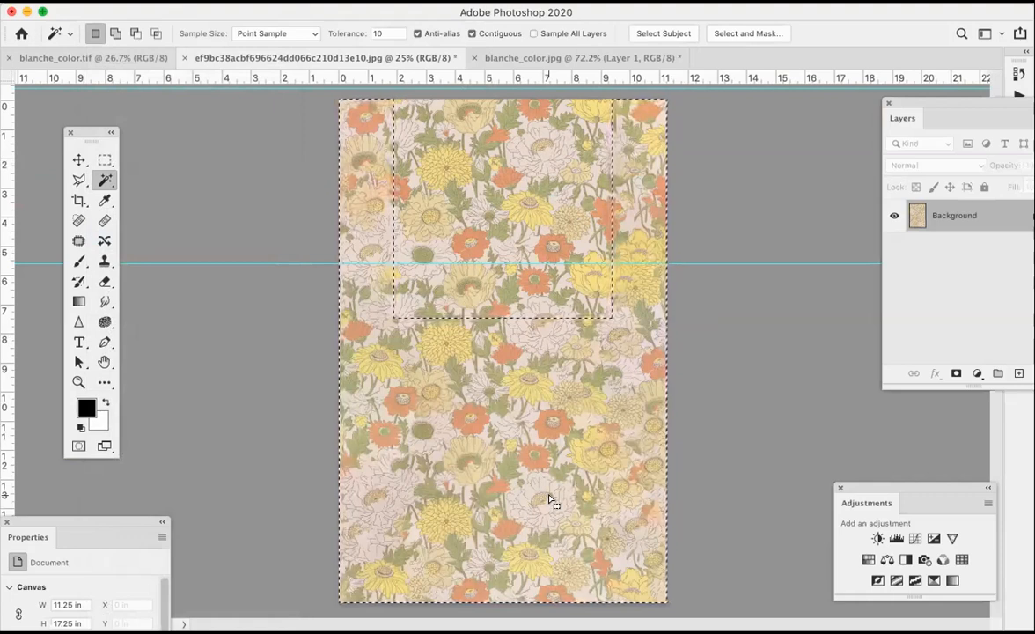
key("super+d")
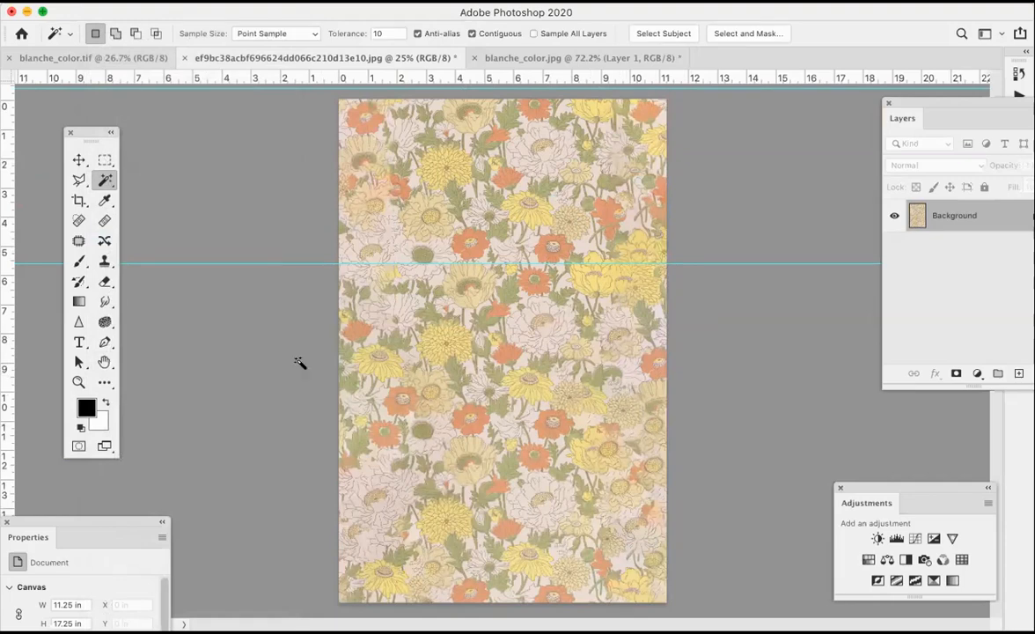
Inspect the generated flowers up close along the side and lower areas of the extended pattern.
left_click(77, 384)
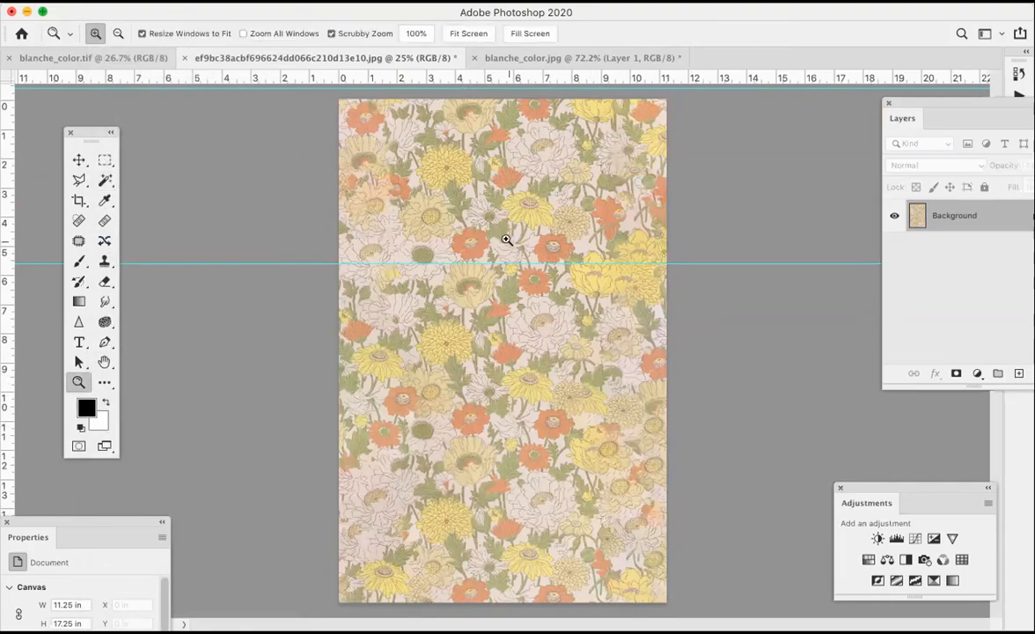
left_click(504, 234)
left_click(506, 239)
left_click(506, 240)
left_click(506, 239)
scroll(506, 240, "down", 3)
scroll(506, 239, "right", 5)
scroll(506, 239, "left", 10)
scroll(507, 240, "up", 3)
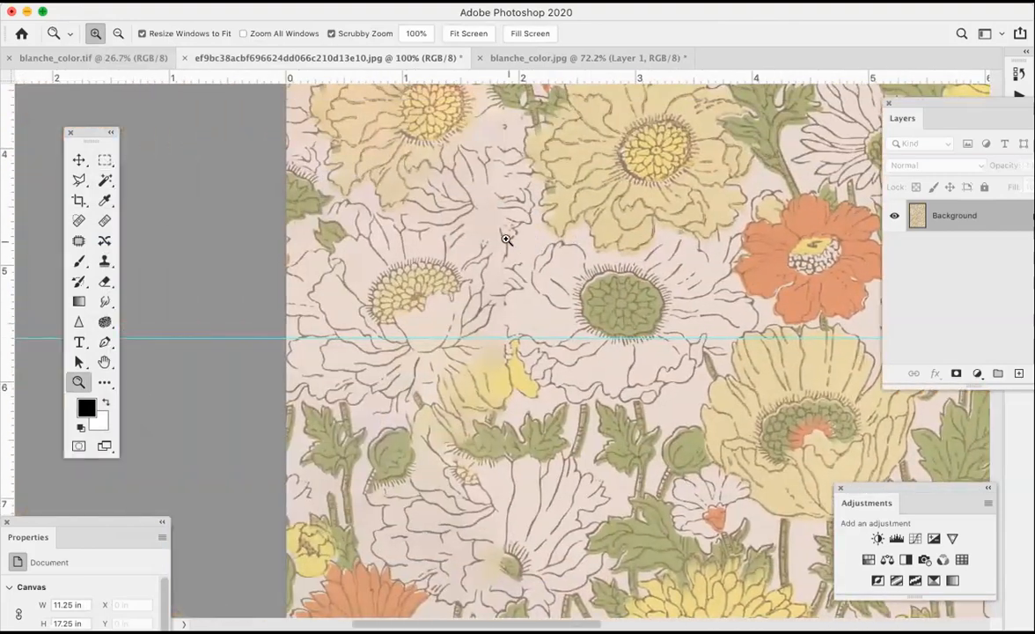
scroll(506, 240, "down", 2)
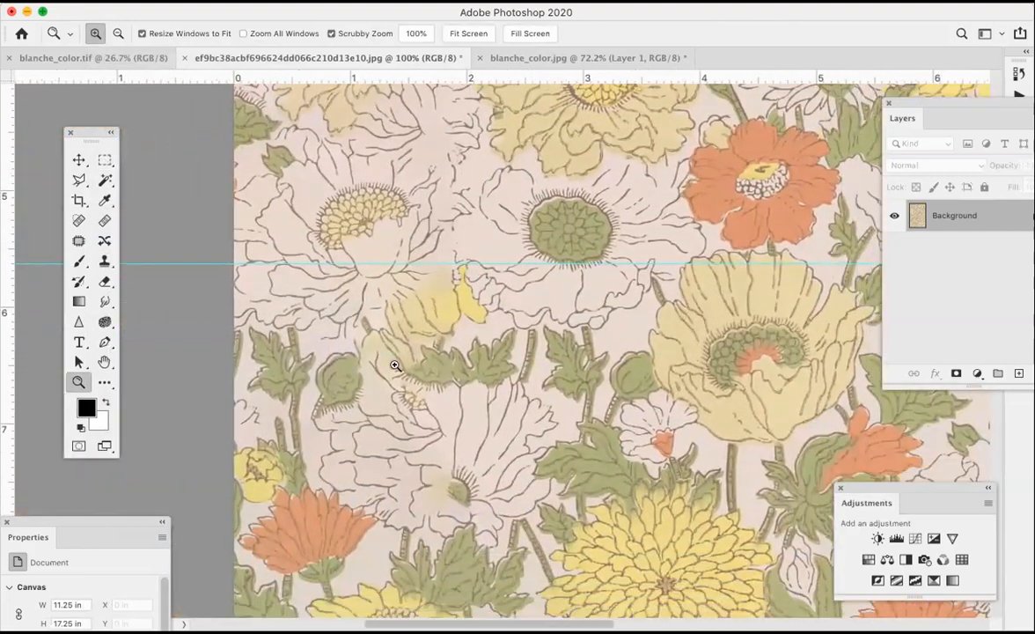
scroll(479, 346, "down", 5)
scroll(479, 346, "right", 3)
scroll(479, 347, "down", 10)
scroll(479, 347, "right", 2)
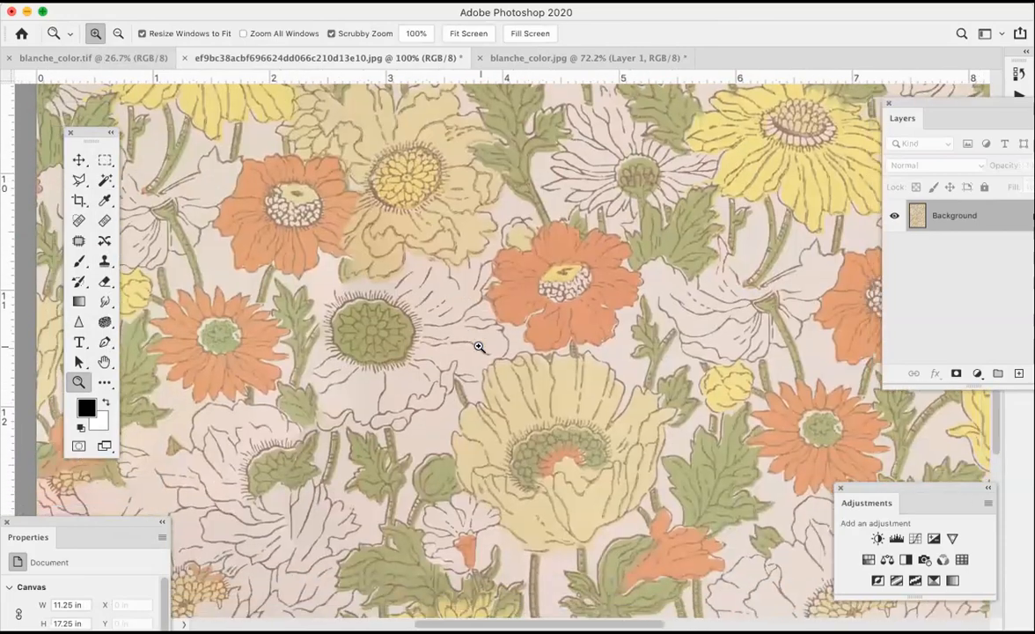
scroll(479, 346, "down", 4)
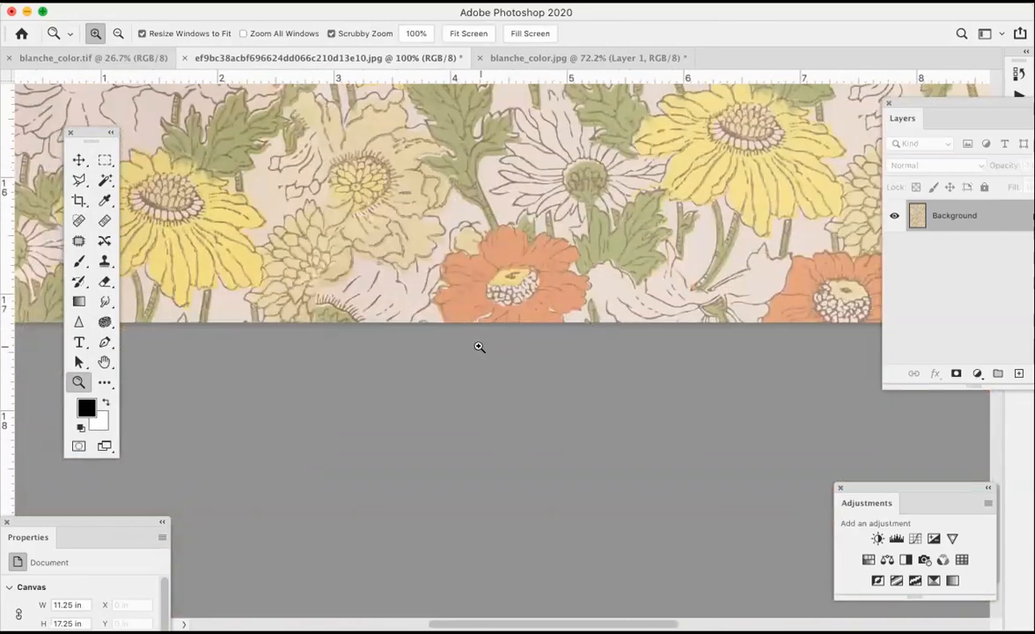
scroll(478, 347, "up", 10)
scroll(479, 347, "left", 3)
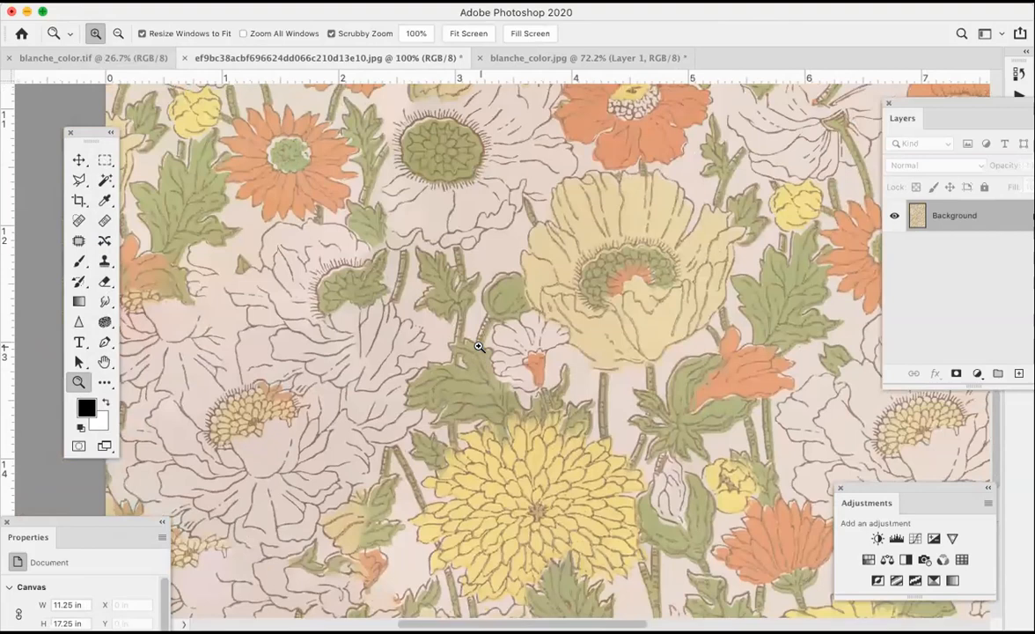
Copy the entire extended floral pattern and paste it as a new layer above Layer 1 in blanche_color.jpg.
key("super+0")
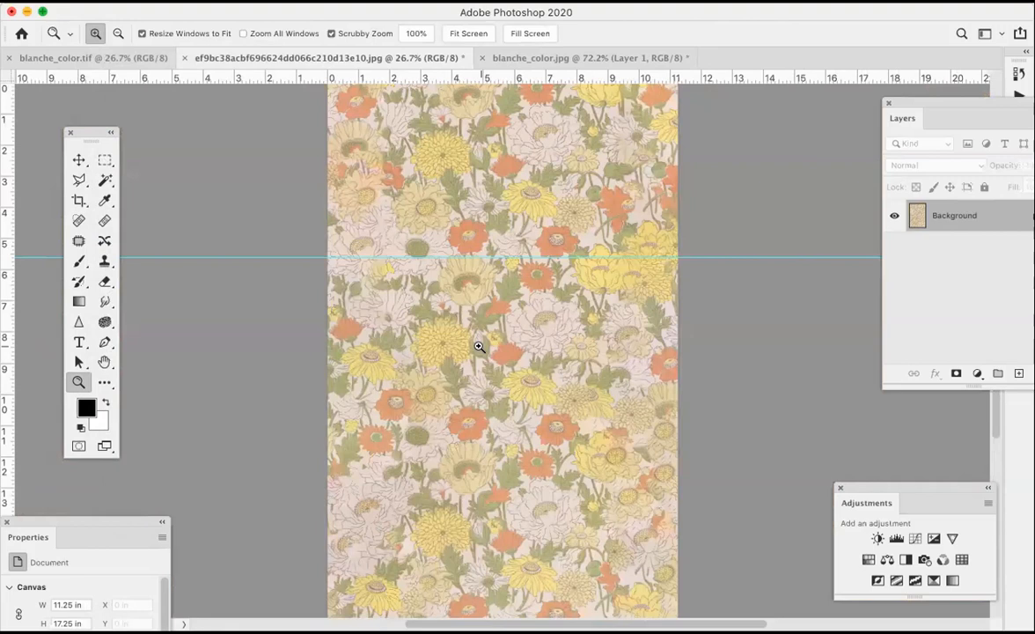
key("super+a")
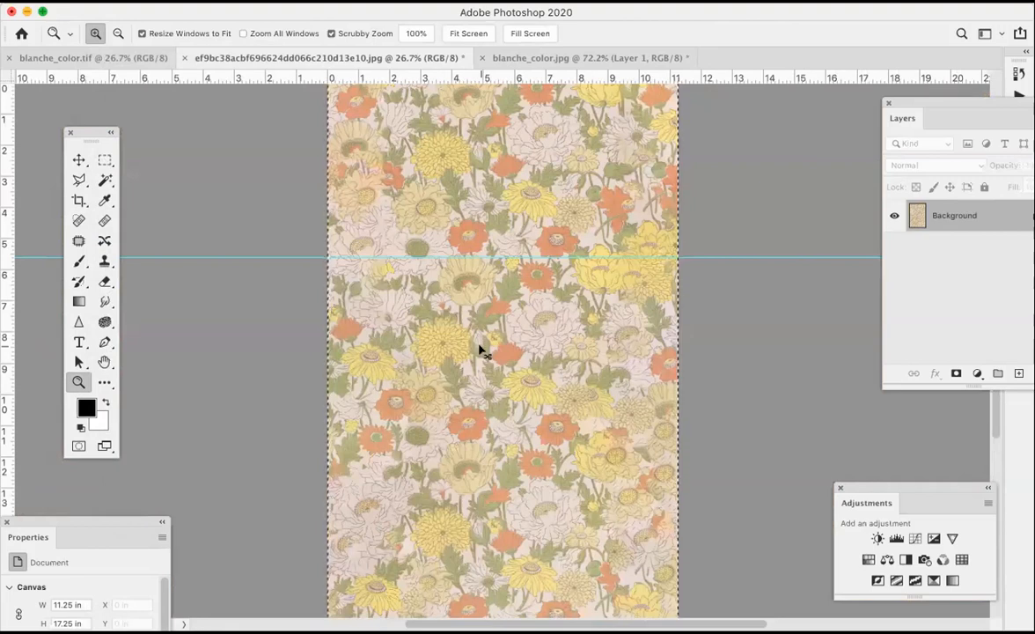
left_click(588, 58)
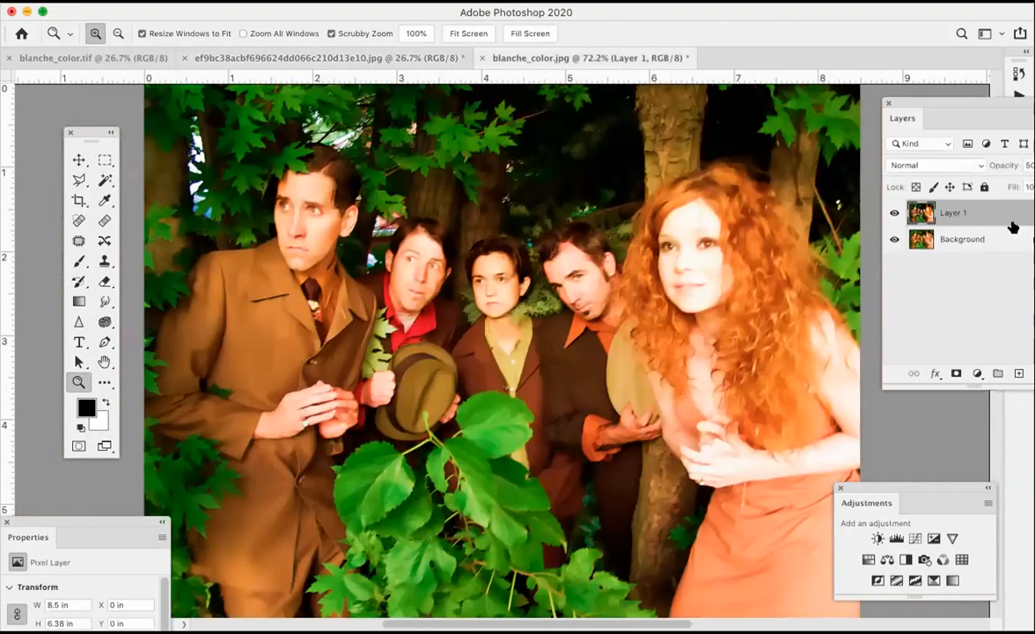
key("super+v")
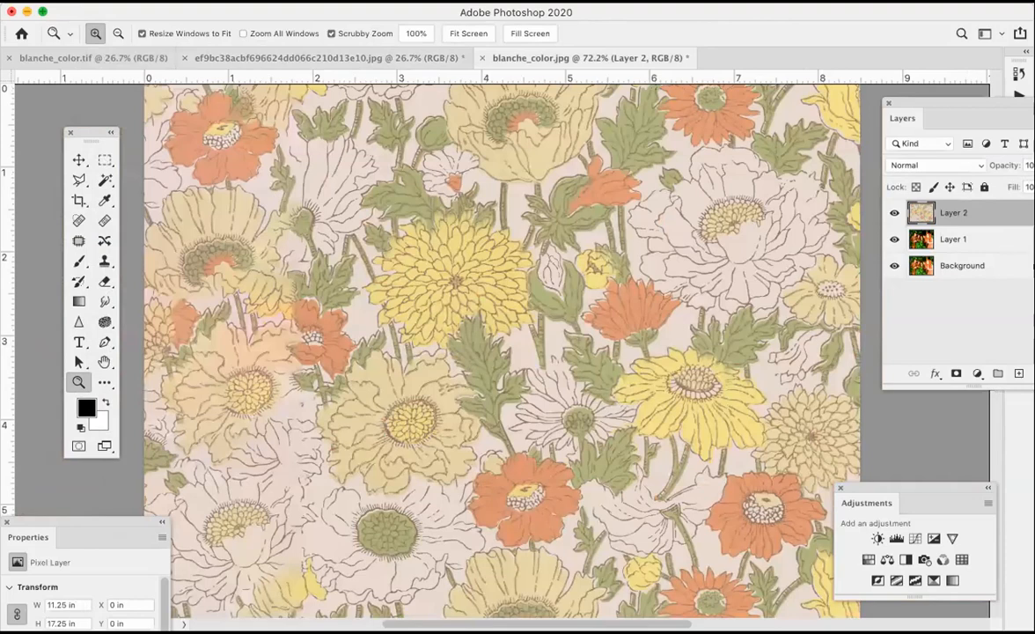
Unlock the Background layer and move the floral pattern in Layer 2 to the bottom of the layer stack.
left_click_drag(952, 101, 736, 97)
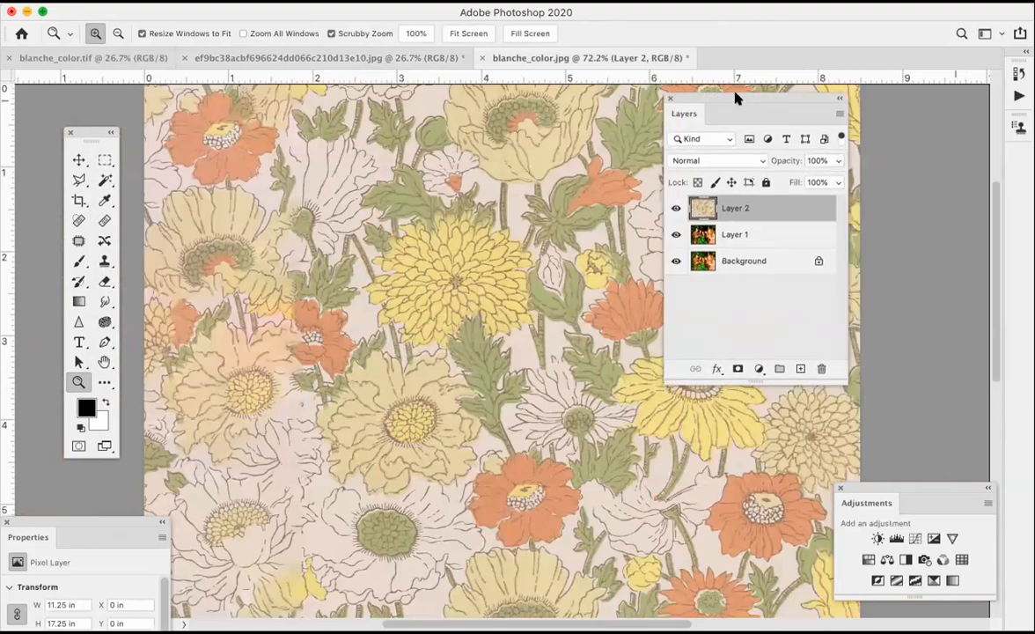
left_click(816, 262)
left_click_drag(760, 208, 758, 279)
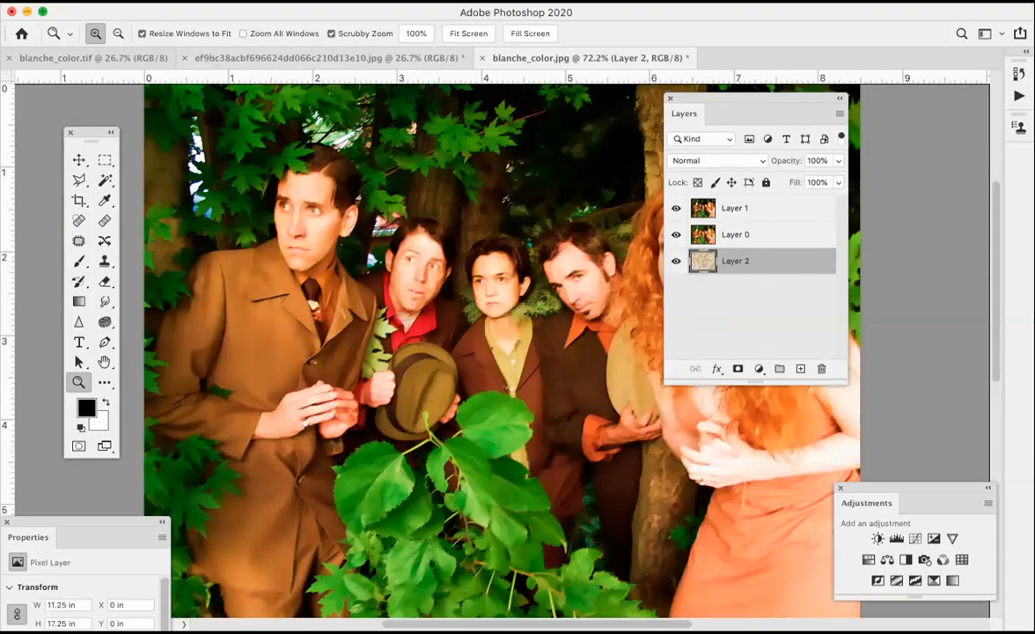
Set the canvas size to 11.25 inches wide and 17.25 inches high, anchored at the centre.
left_click(118, 0)
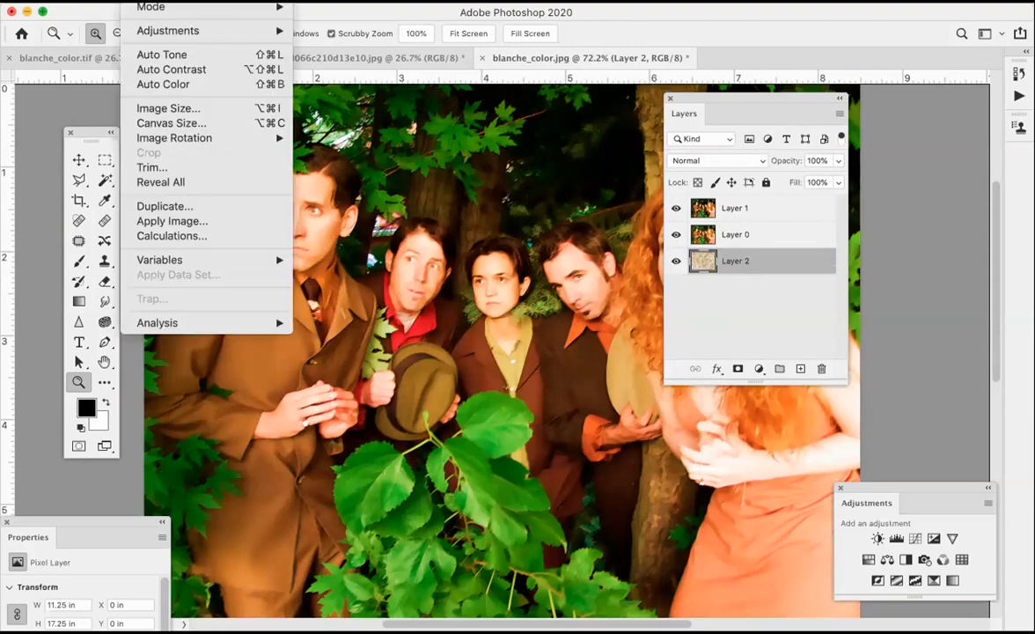
left_click(158, 123)
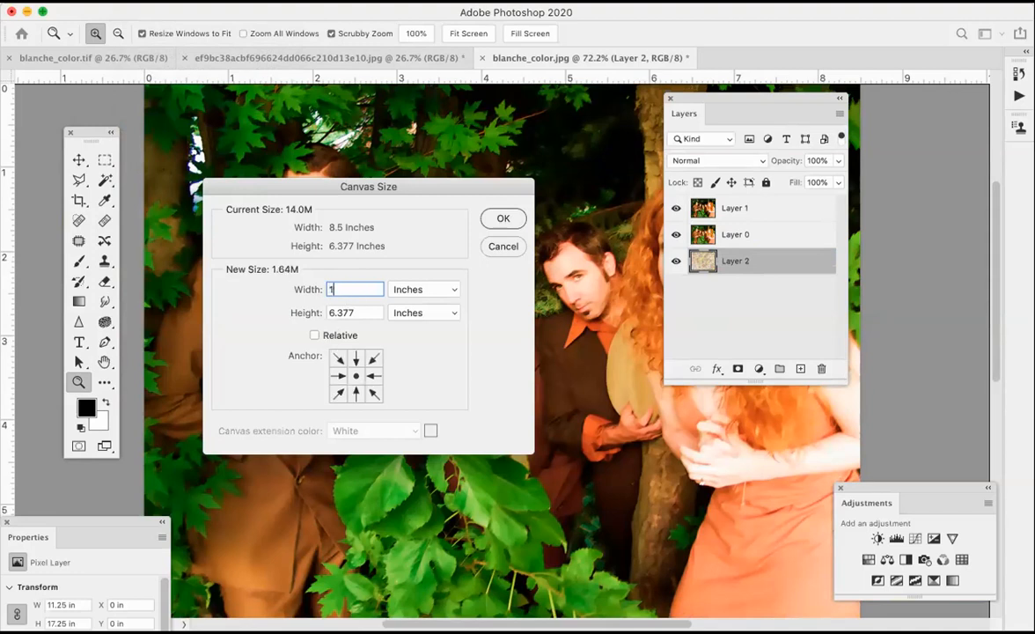
type("11.2")
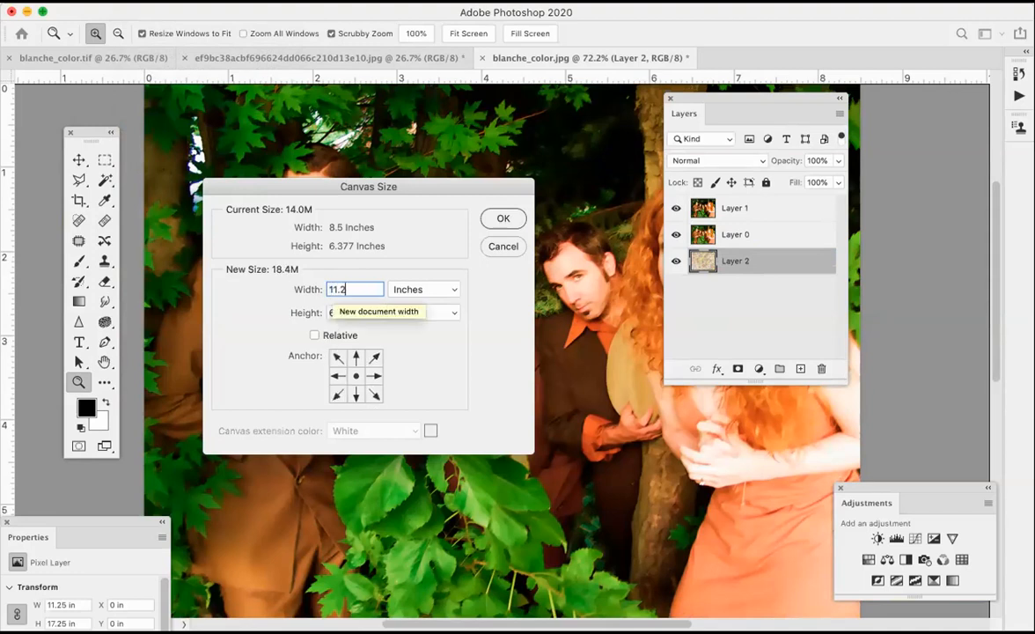
type("5")
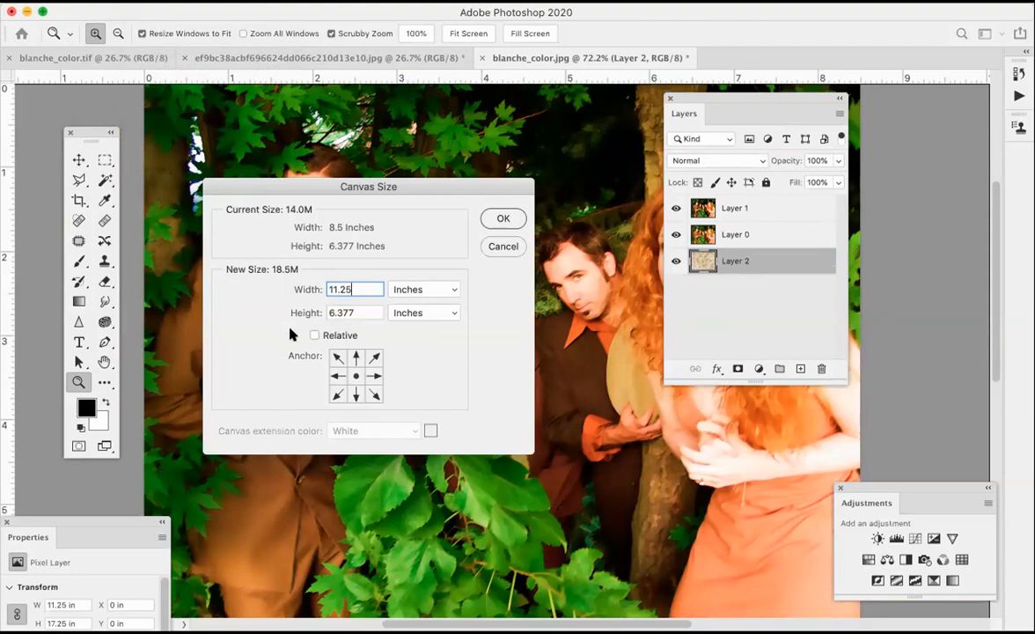
key("Tab")
type("1")
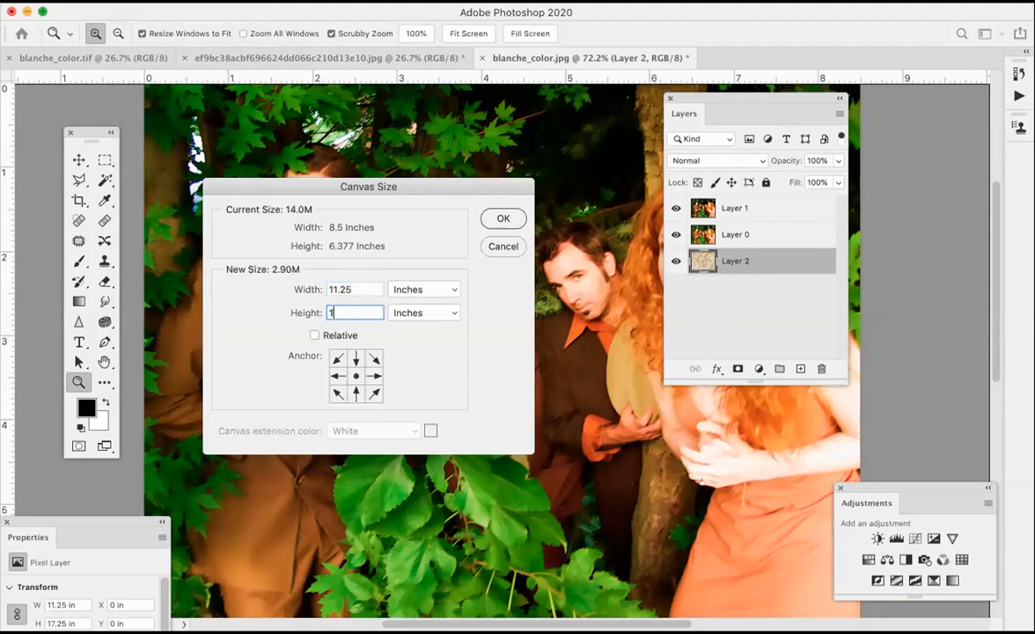
type("7.2")
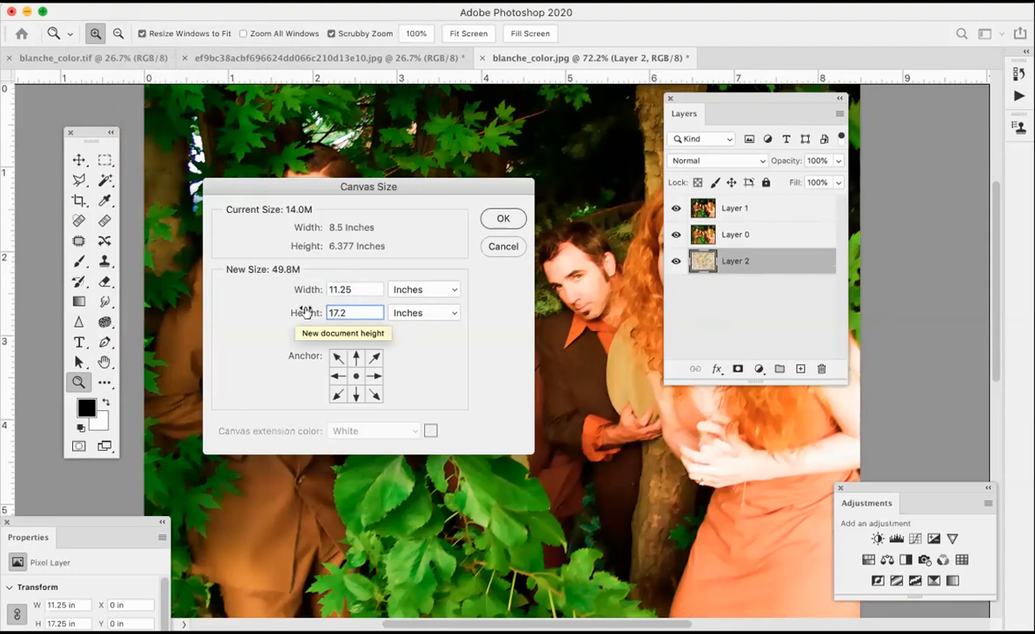
double_click(356, 309)
left_click(356, 309)
type("5")
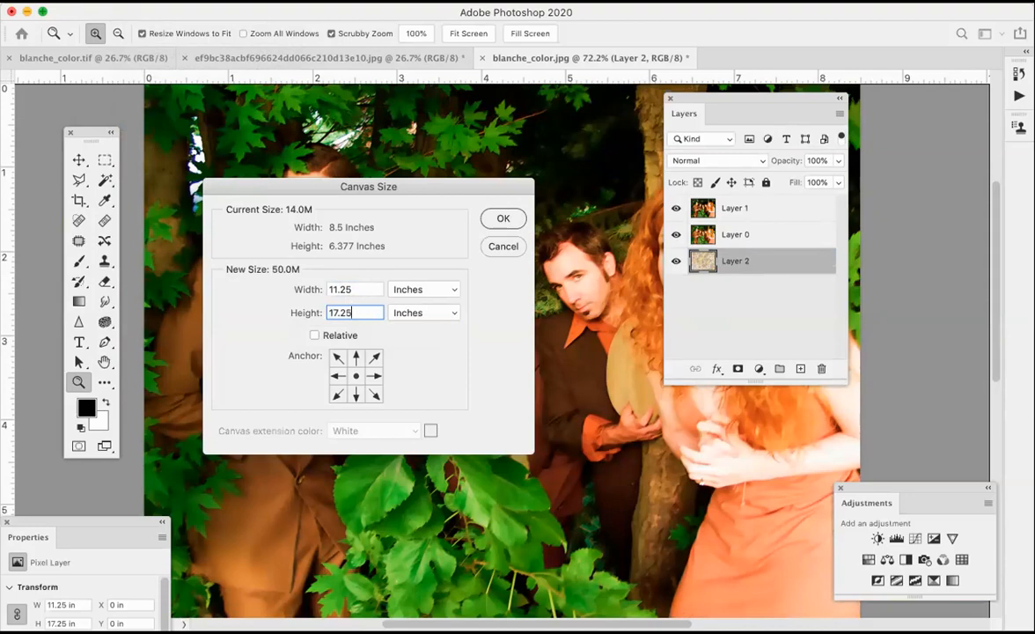
left_click(513, 218)
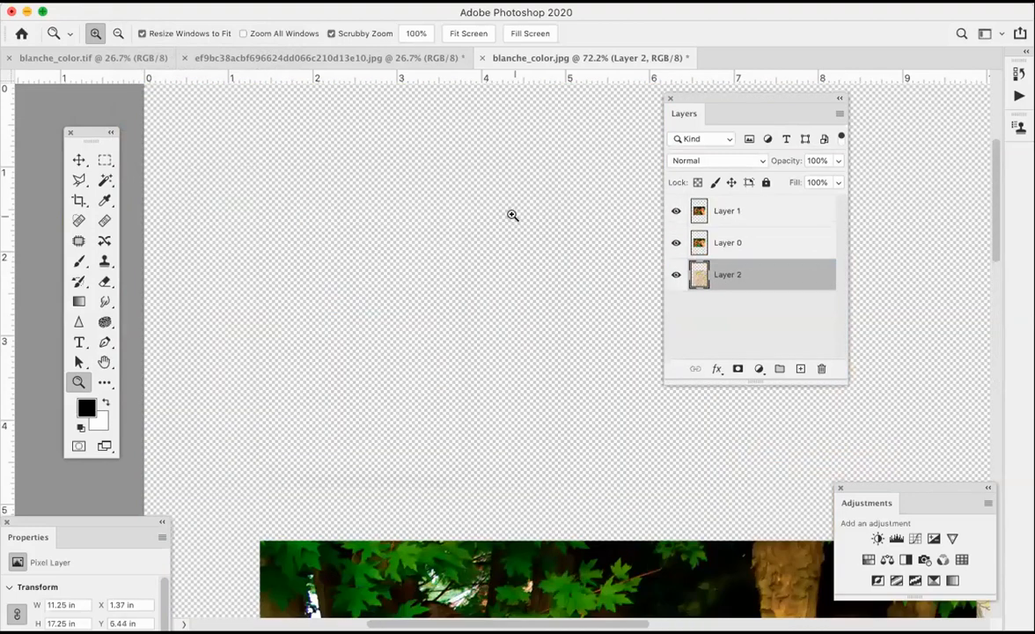
Paste the full floral pattern again above Layer 2 and delete the old Layer 2.
key("ctrl+v")
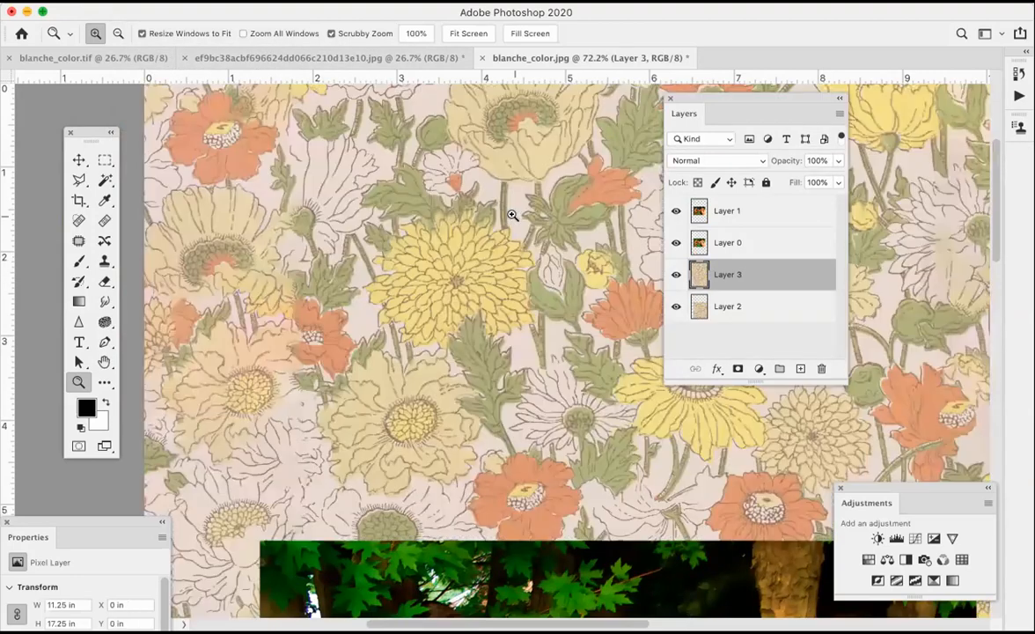
left_click(748, 313)
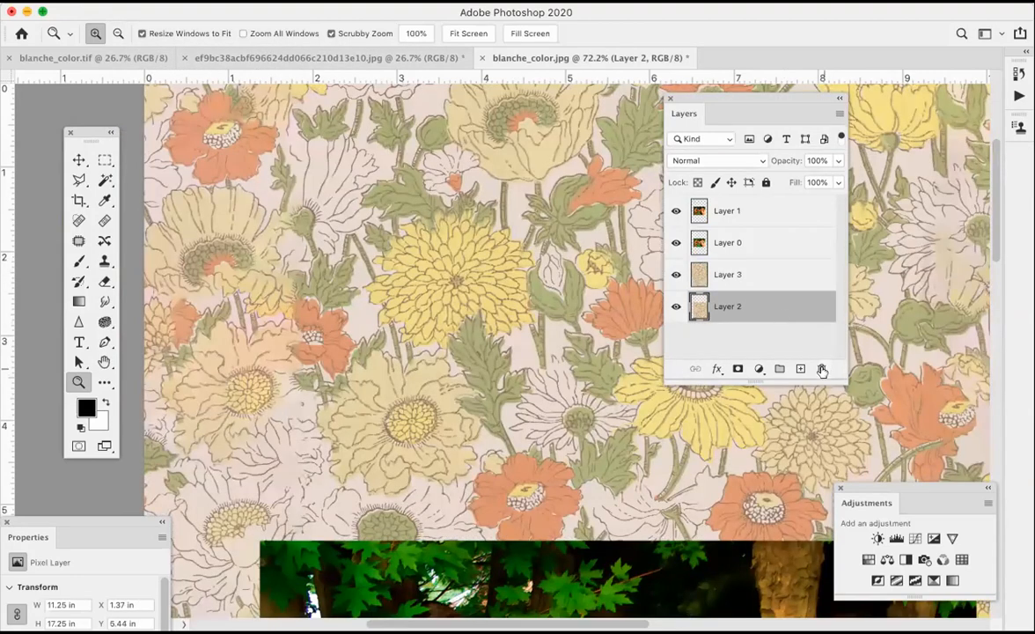
left_click(822, 370)
left_click(619, 232)
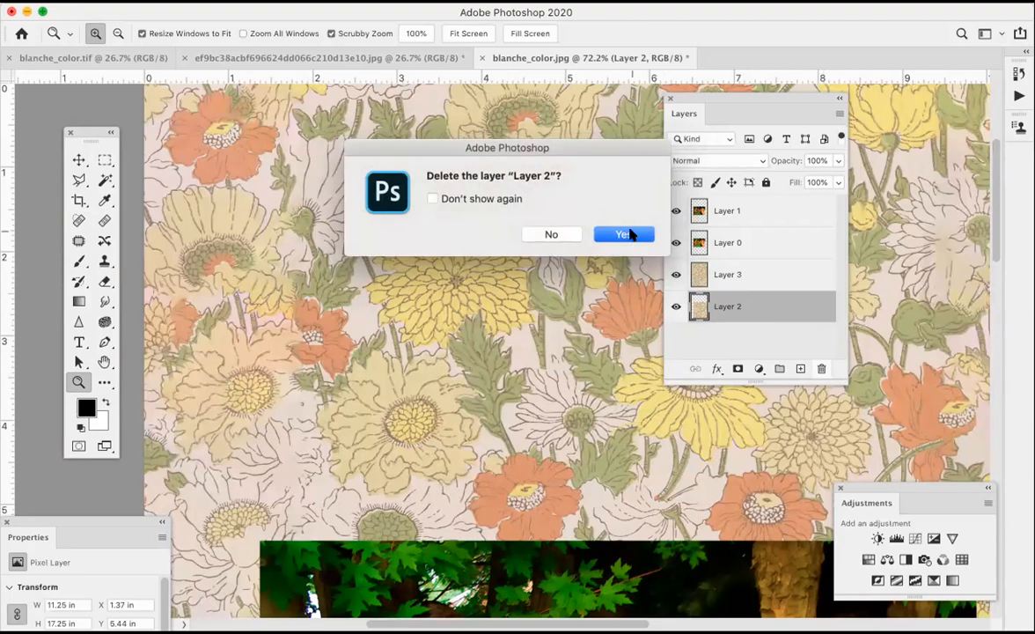
Merge the photo layers Layer 1 and Layer 0, and move the merged photo up near the top of the floral background.
key("super+0")
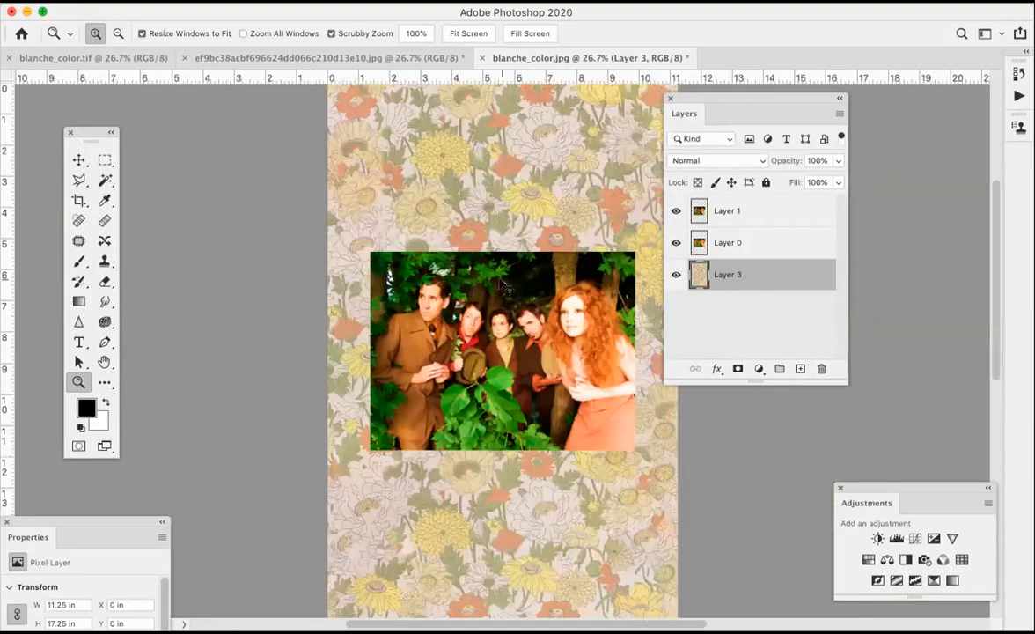
left_click(463, 259, "alt")
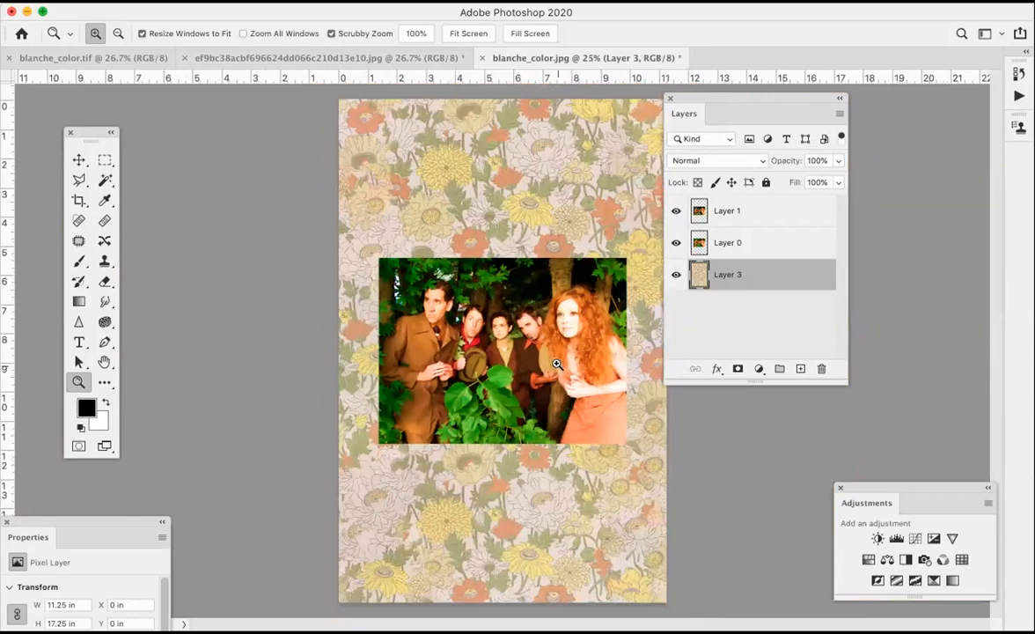
left_click(720, 212)
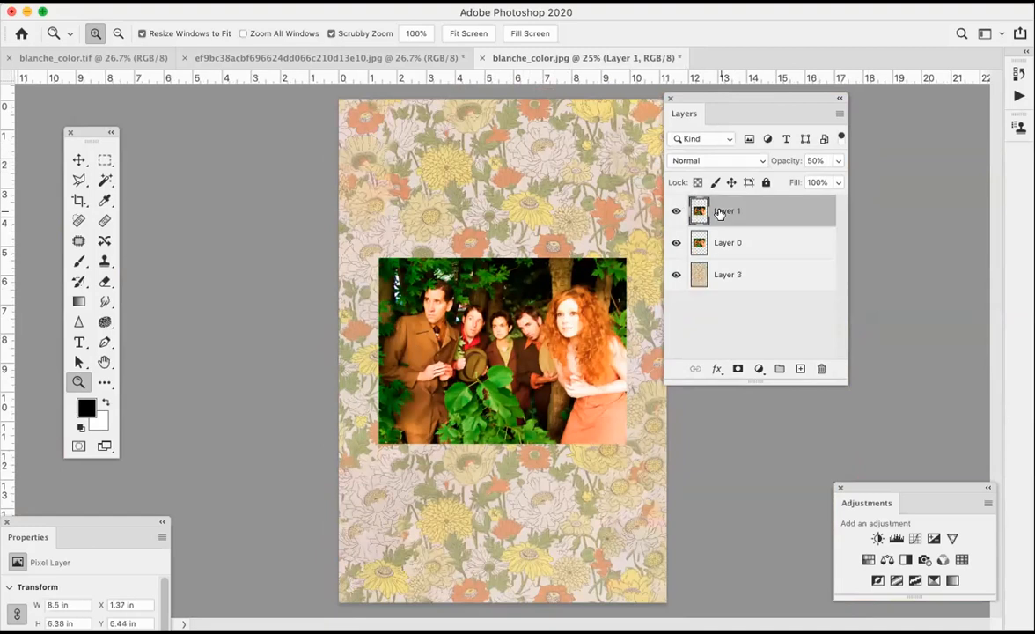
left_click(753, 245, "shift")
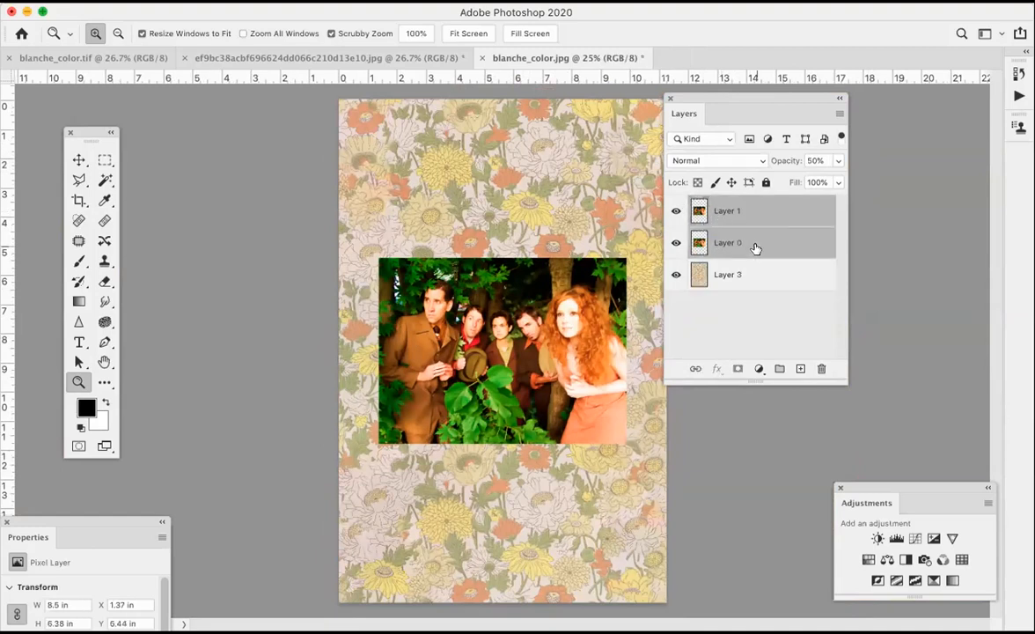
left_click_drag(755, 97, 728, 128)
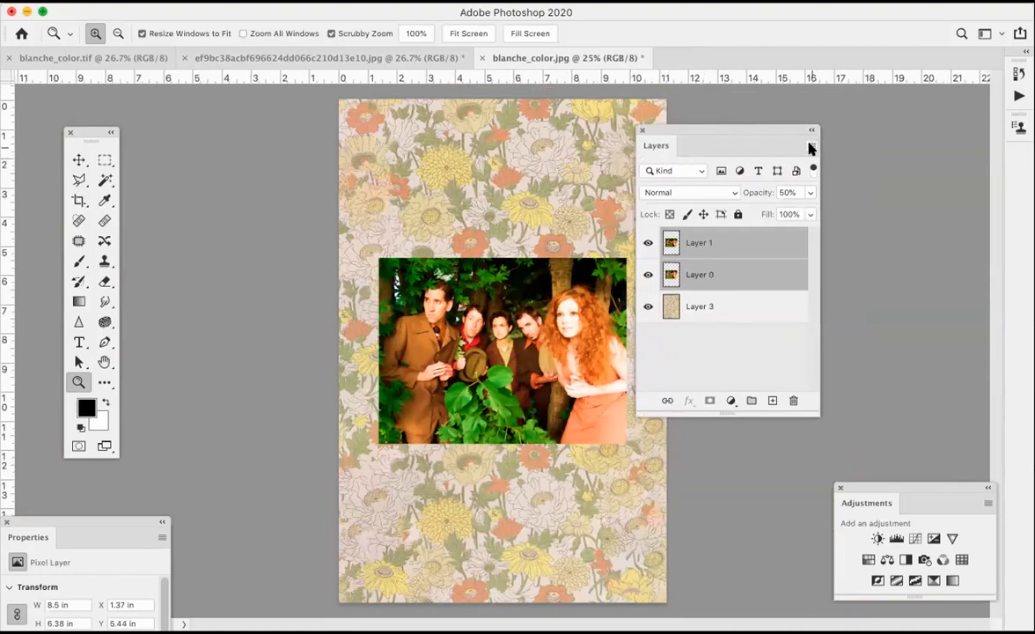
left_click(810, 147)
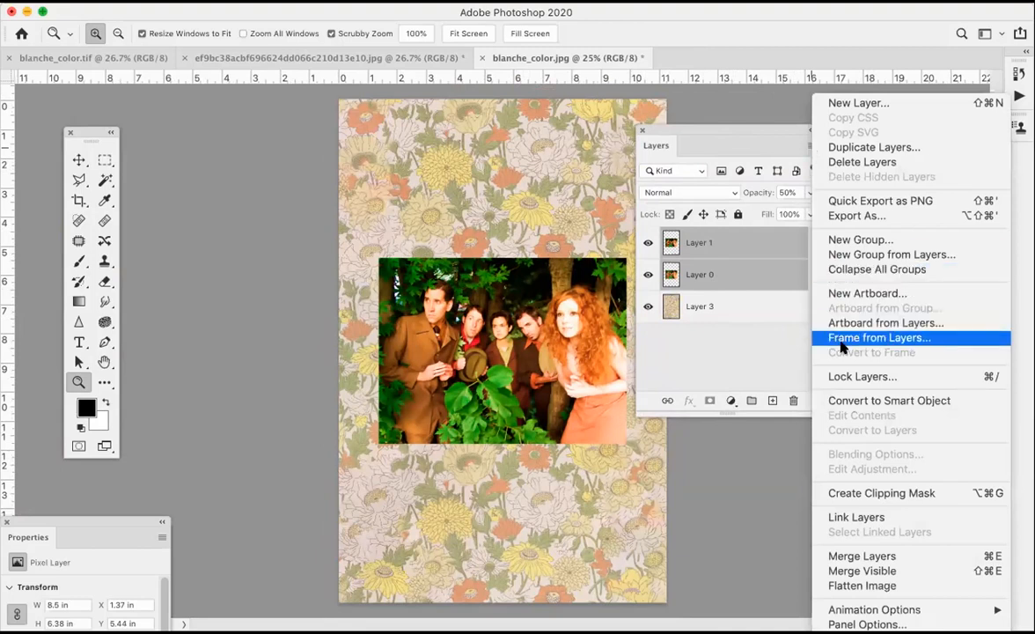
left_click(883, 557)
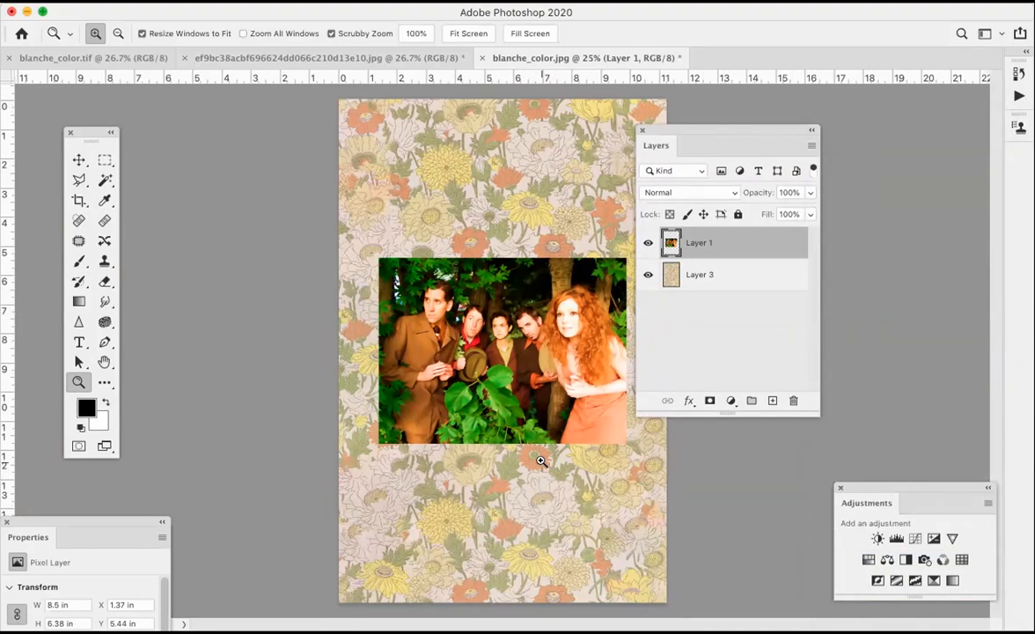
left_click(78, 161)
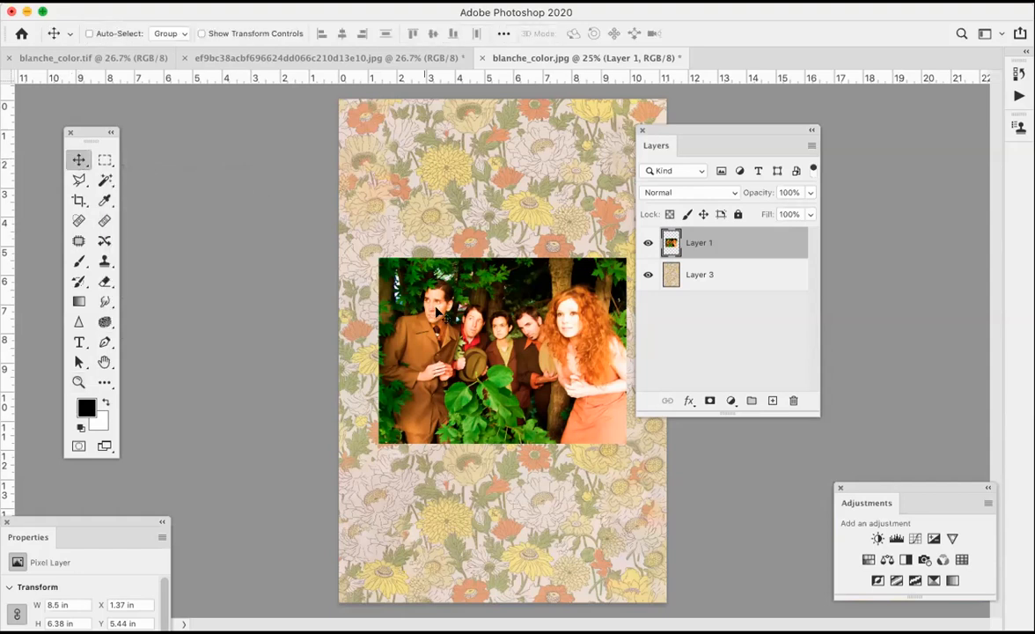
left_click_drag(469, 327, 457, 194)
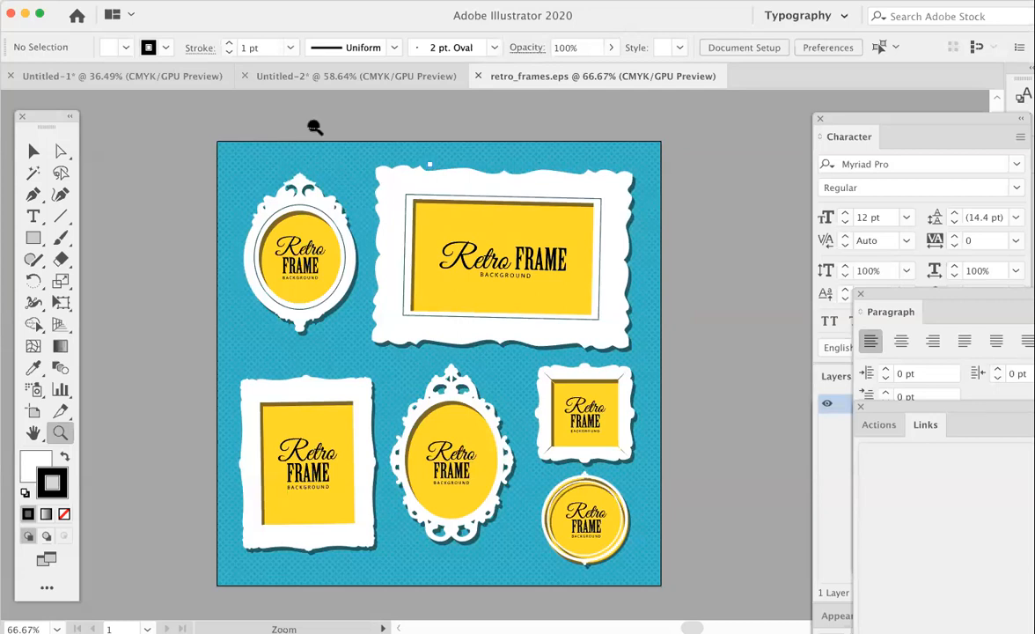
In Illustrator's retro_frames.eps, move the dotted pattern overlay off the frames and rearrange the panels beside the artboard.
left_click(33, 152)
left_click(220, 172)
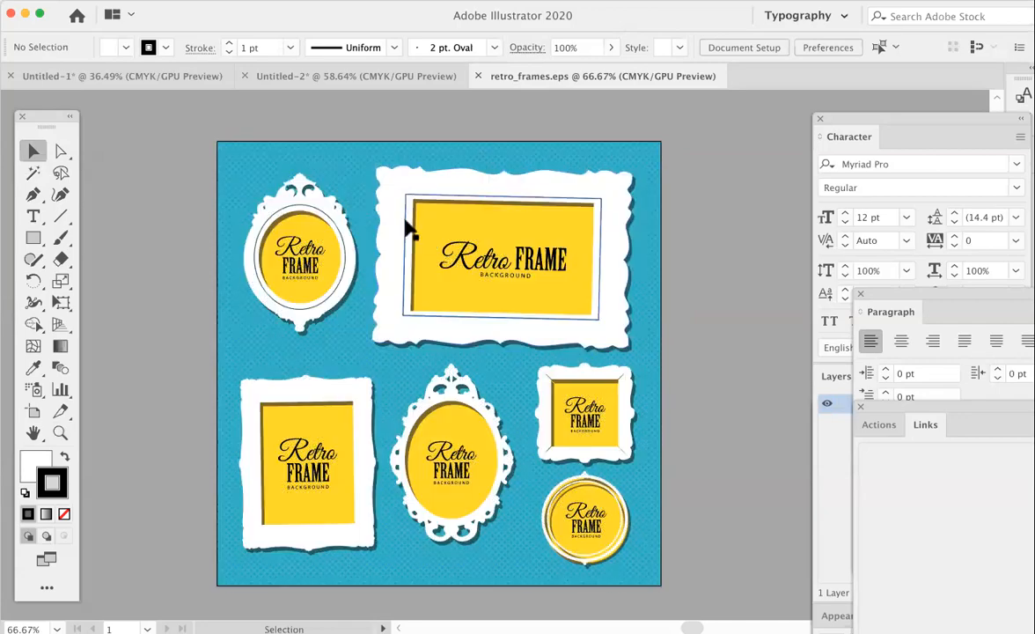
left_click_drag(367, 198, 260, 204)
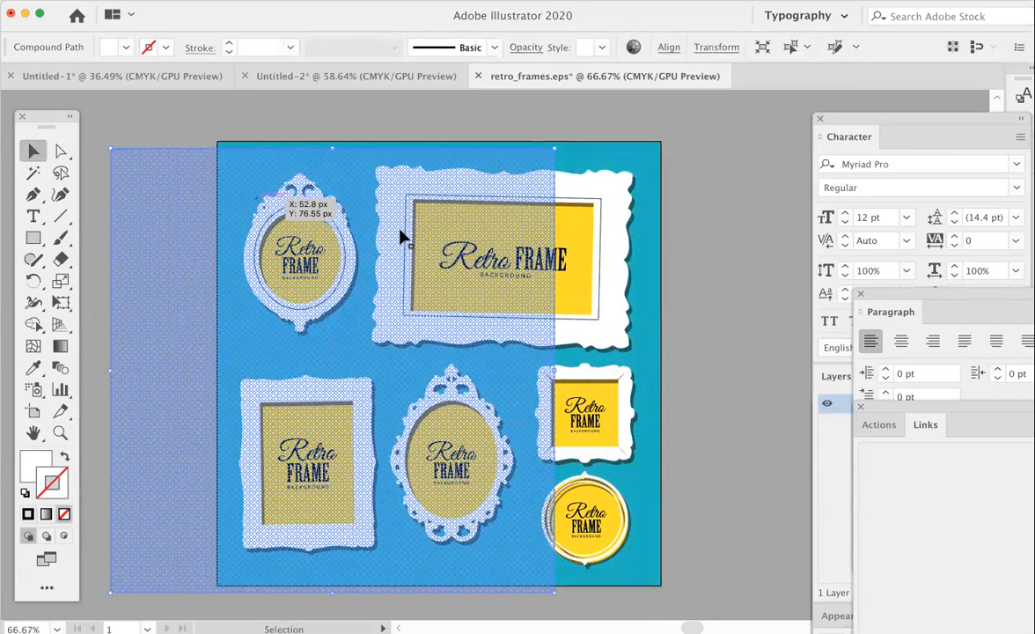
left_click_drag(919, 295, 867, 467)
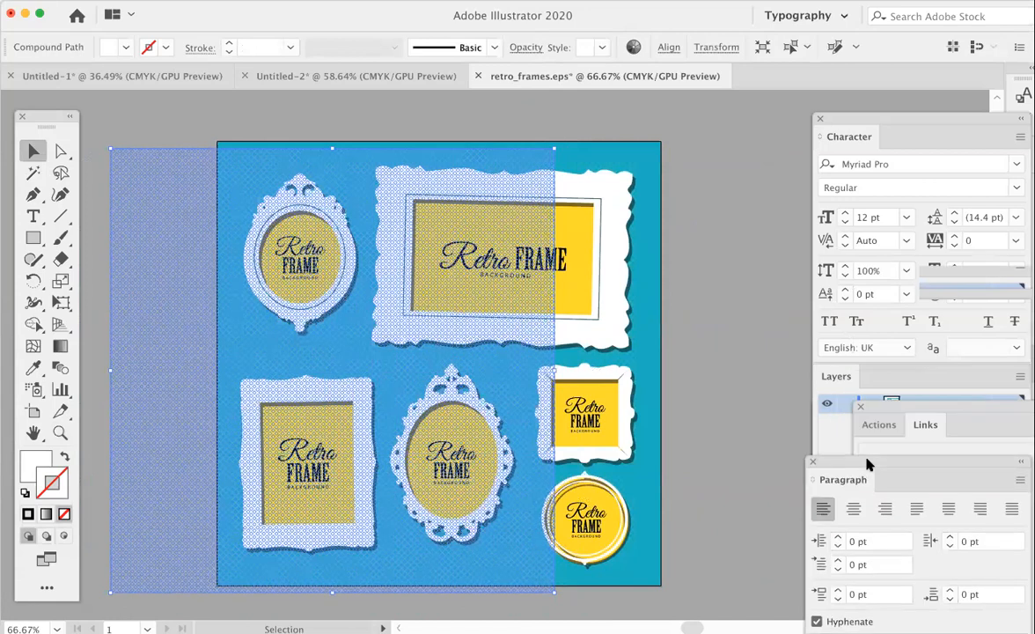
left_click_drag(831, 375, 695, 242)
Separate the large white rectangular frame from its yellow fill and move the grey shadow group away from the frames.
left_click_drag(485, 156, 464, 312)
left_click_drag(382, 298, 199, 154)
left_click_drag(440, 183, 503, 143)
left_click_drag(414, 200, 326, 280)
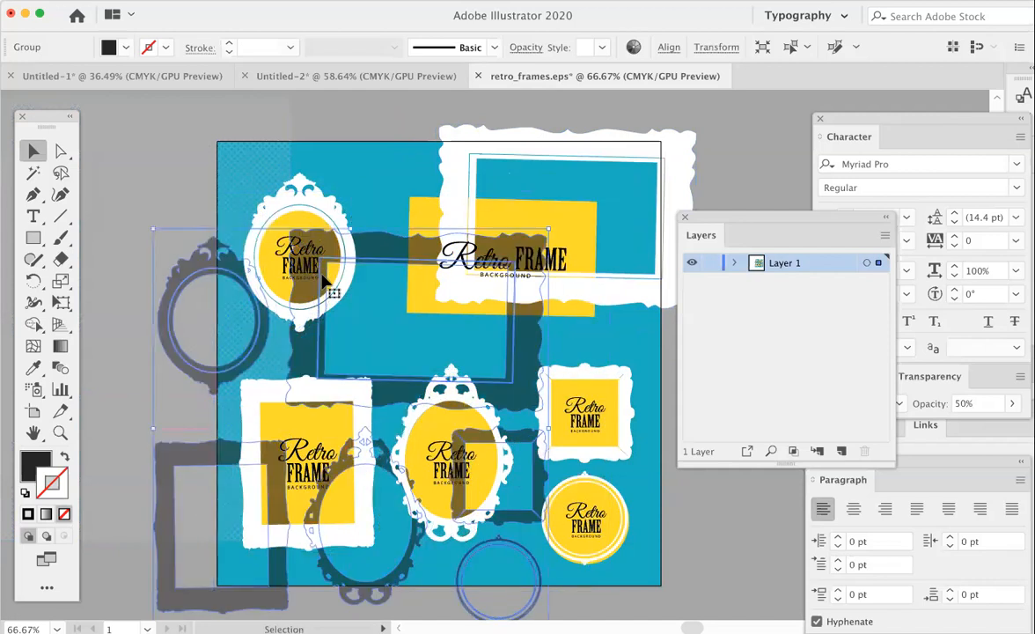
left_click_drag(437, 181, 419, 160)
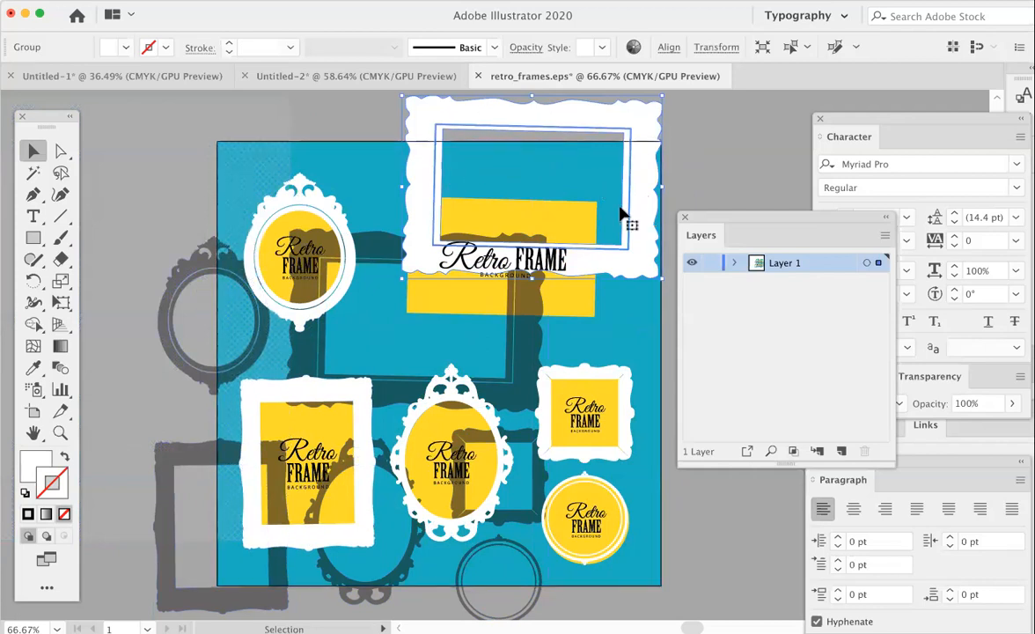
left_click(174, 1)
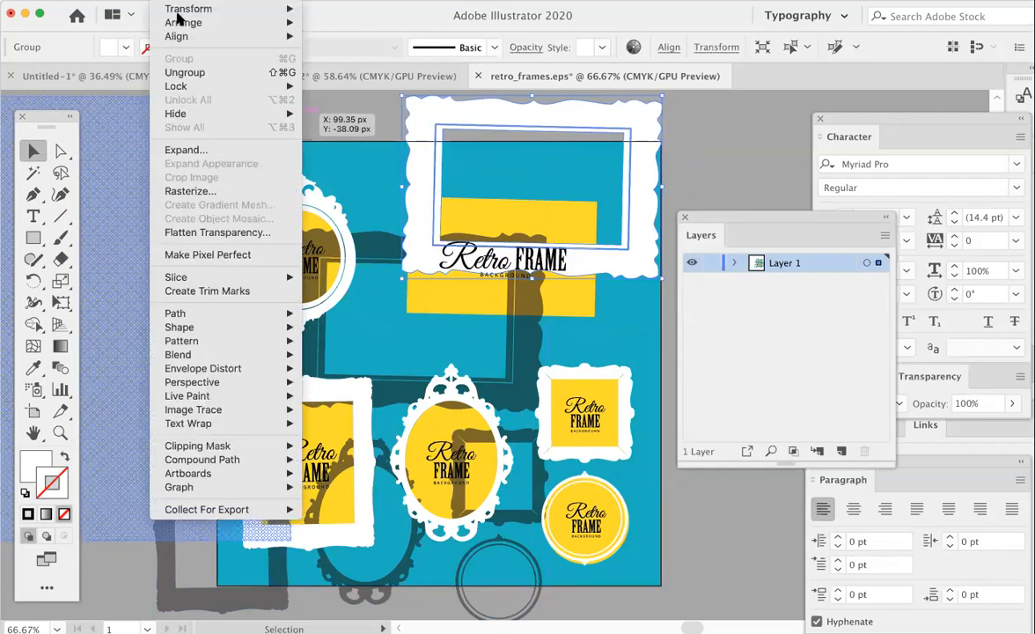
mouse_move(250, 446)
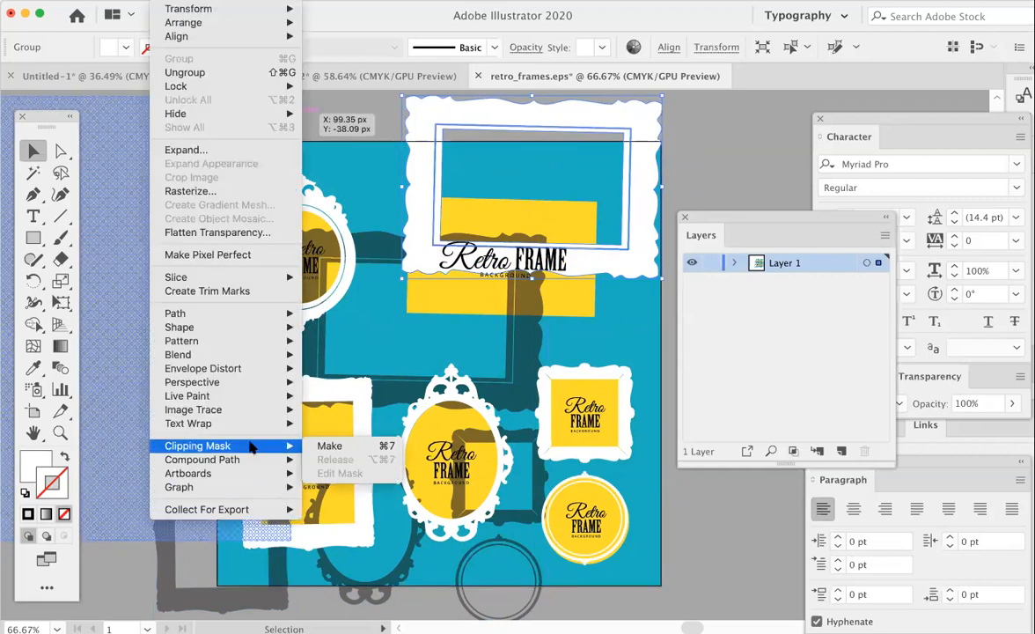
left_click(328, 446)
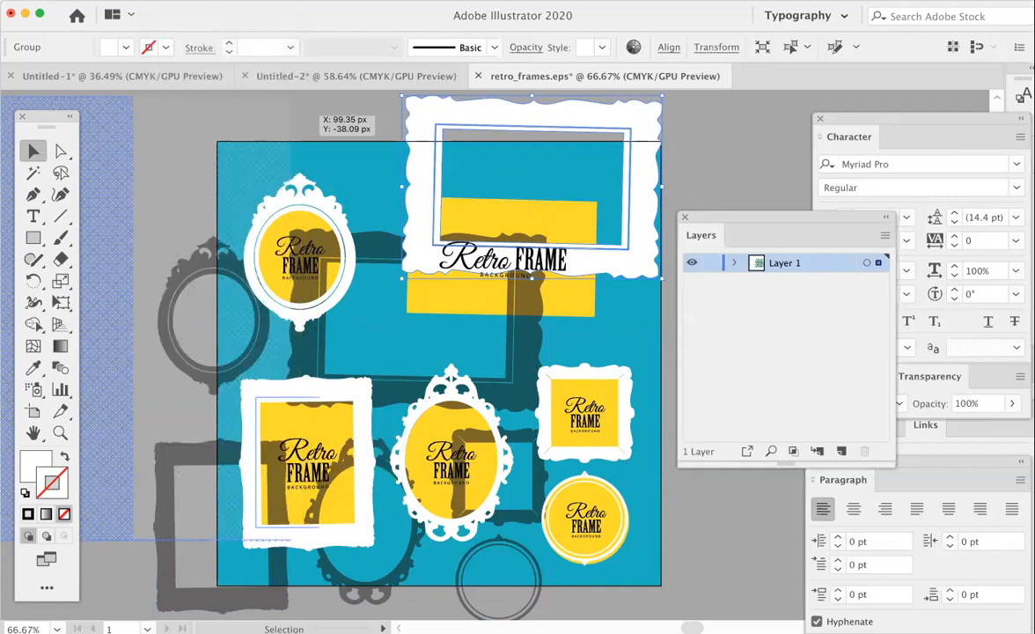
Ungroup the large white rectangular frame, delete its thin inner outline, and move the frame down over the yellow rectangle.
left_click(172, 1)
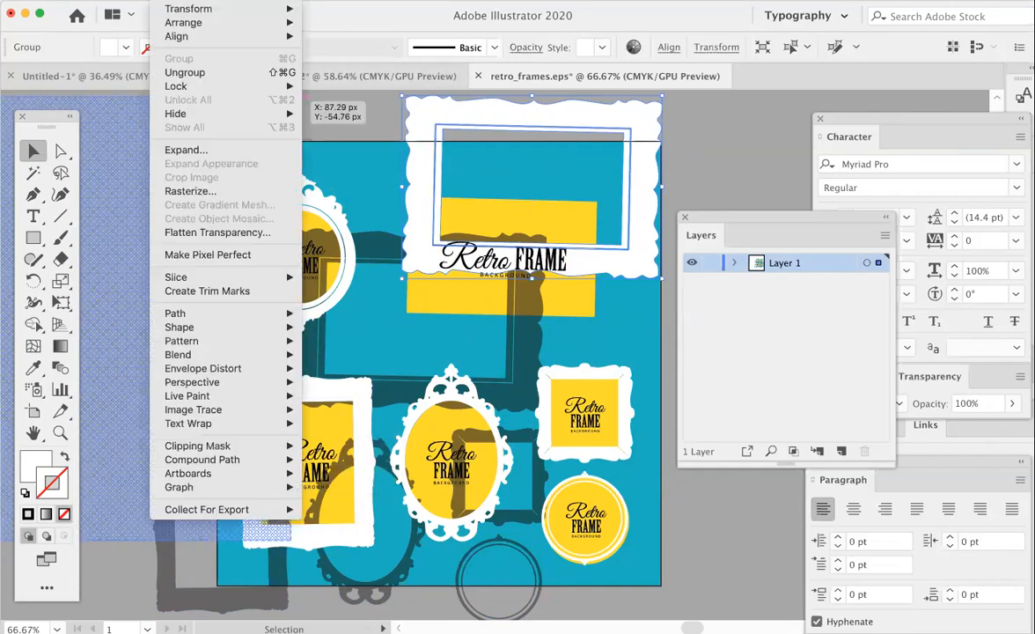
left_click(185, 72)
left_click(673, 162)
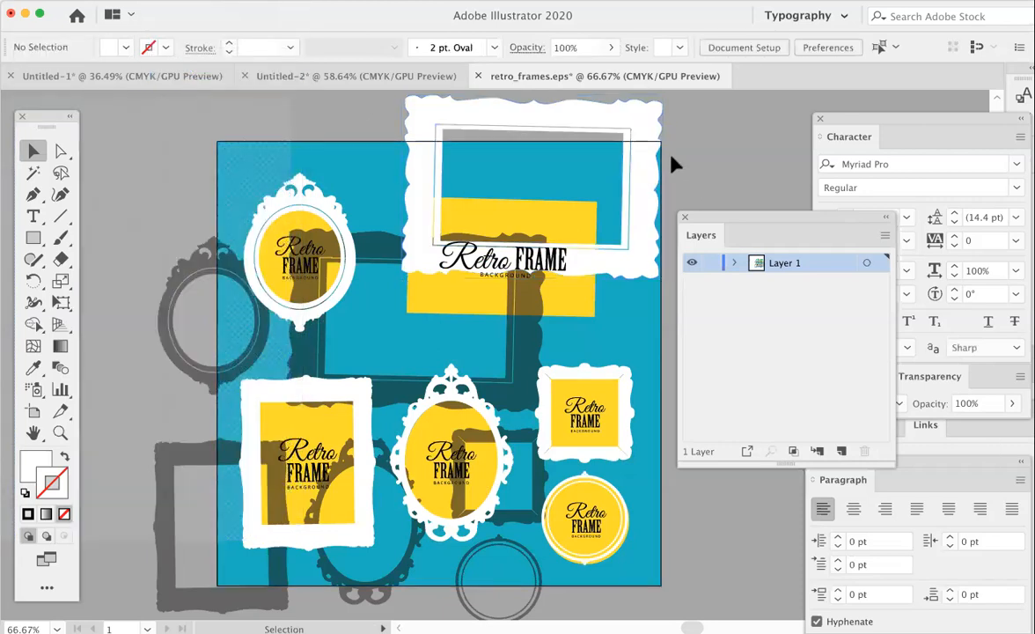
left_click_drag(625, 176, 563, 299)
key("Delete")
left_click_drag(647, 203, 643, 244)
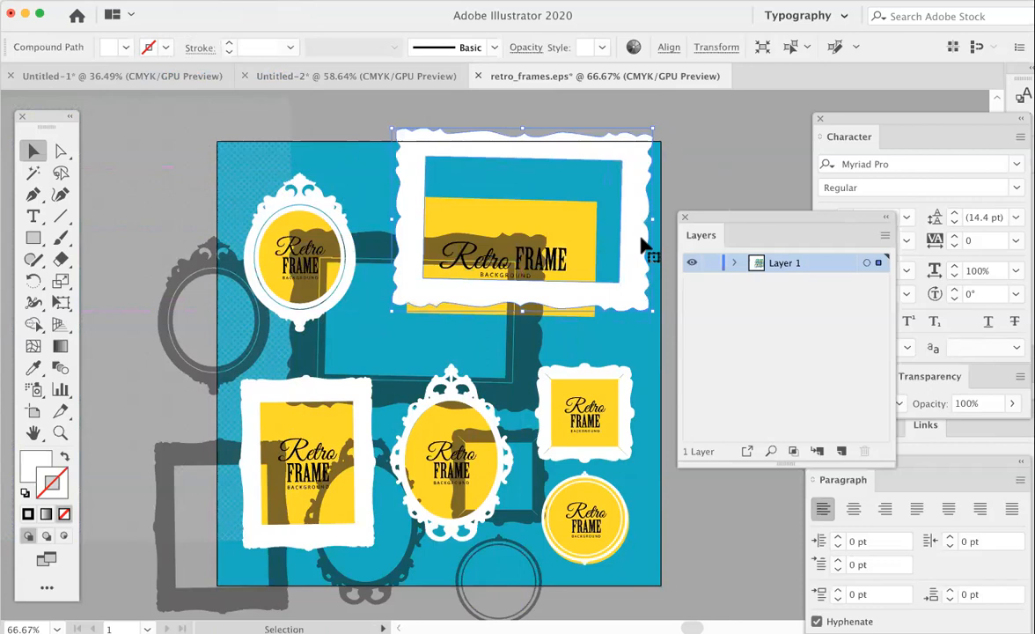
Switch to Photoshop and paste the copied white frame into the blanche_color.jpg poster as a Smart Object.
key("a")
key("v")
key("super+Tab")
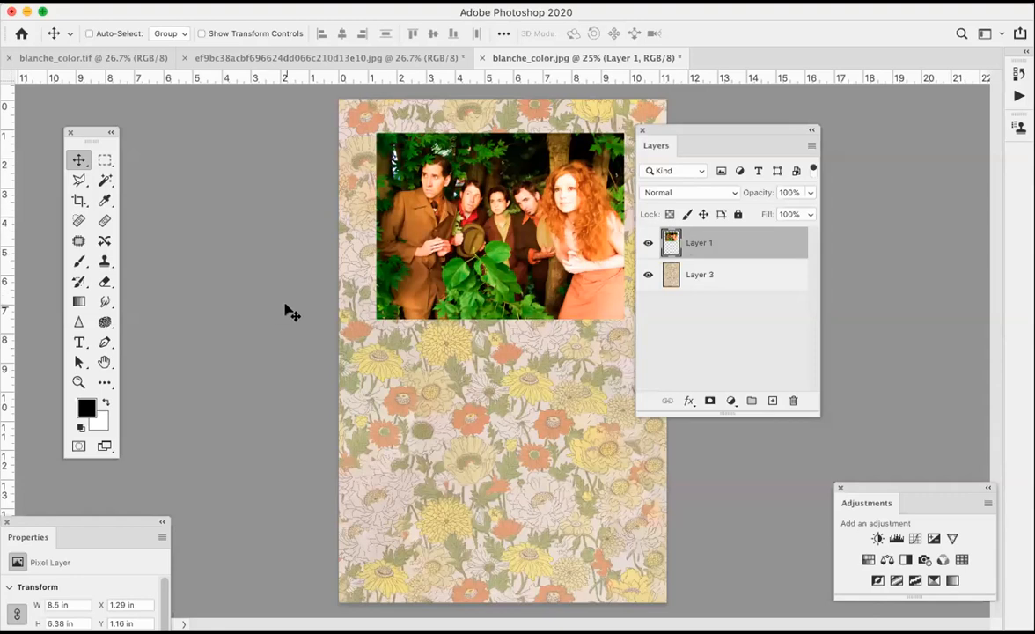
key("super+v")
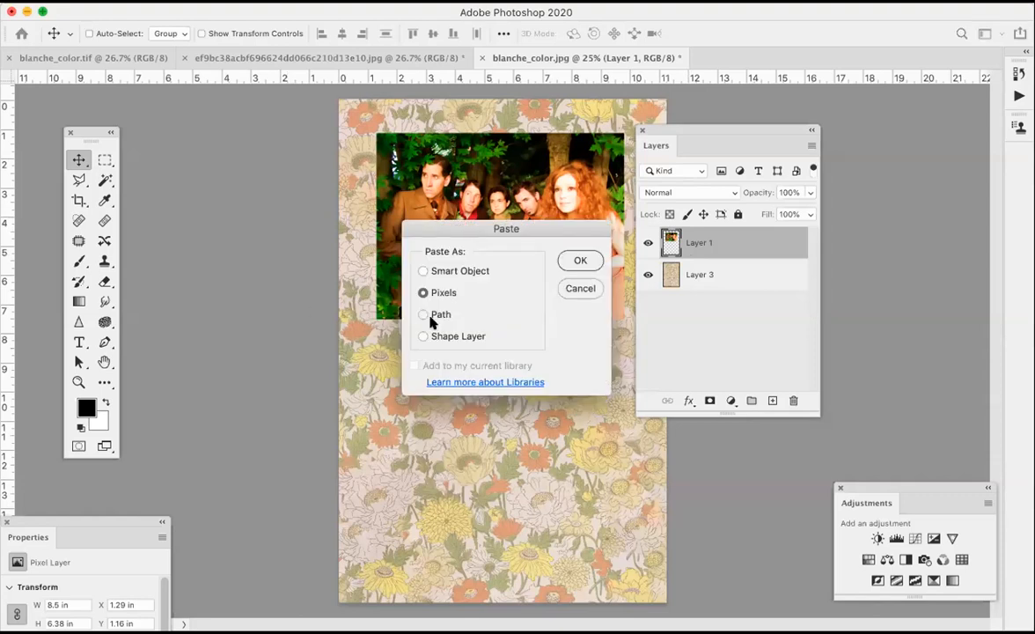
left_click(422, 272)
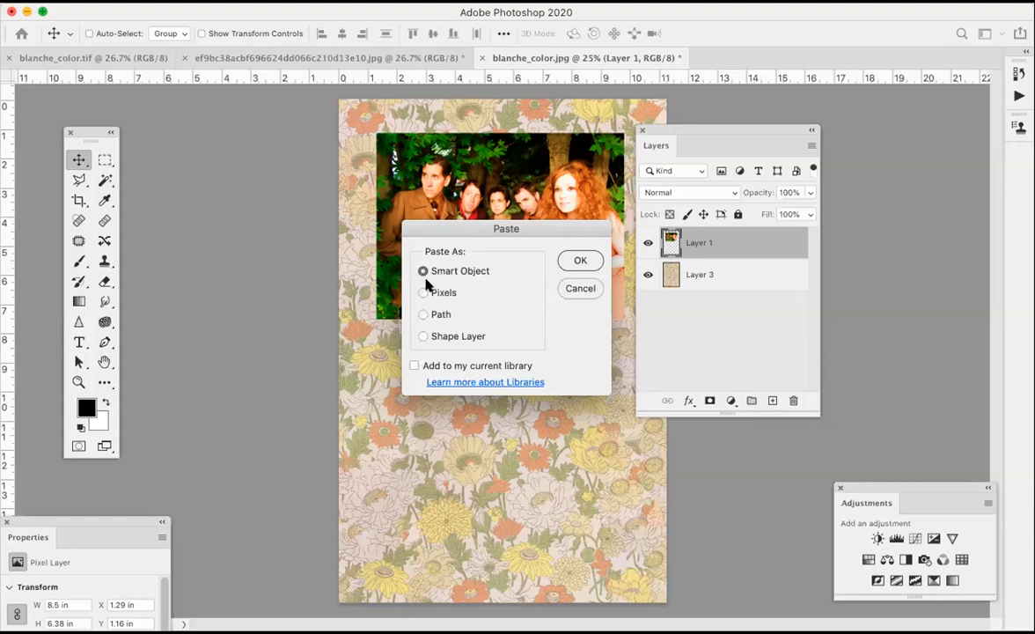
left_click(580, 260)
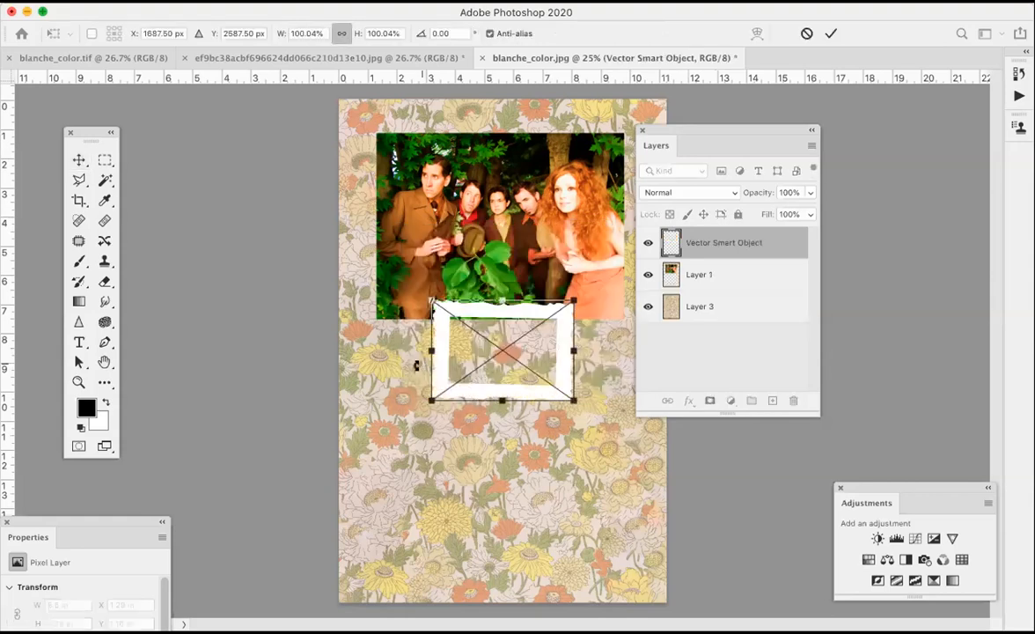
Position the pasted frame around the group photo, scale it to about 211%, and rotate it to about -0.46°.
left_click_drag(441, 358, 361, 184)
left_click_drag(746, 129, 851, 136)
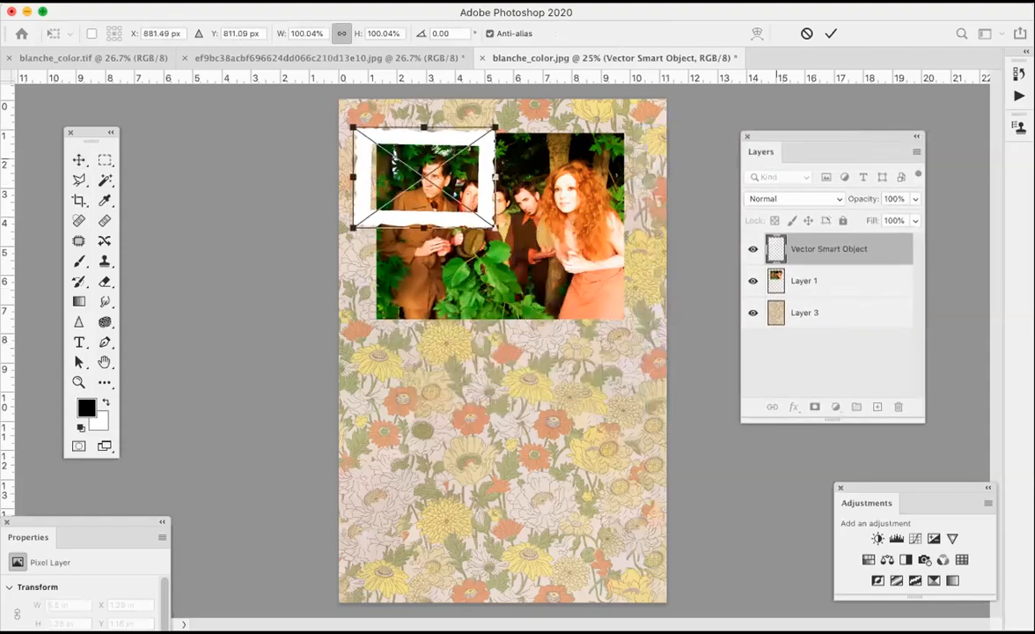
left_click_drag(498, 225, 636, 310)
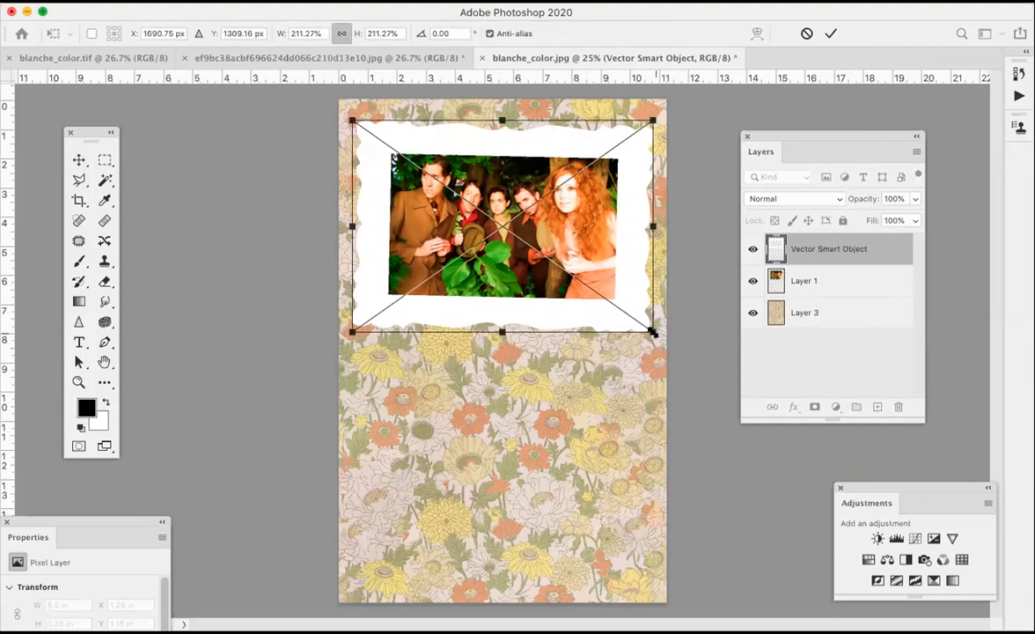
left_click_drag(659, 335, 662, 336)
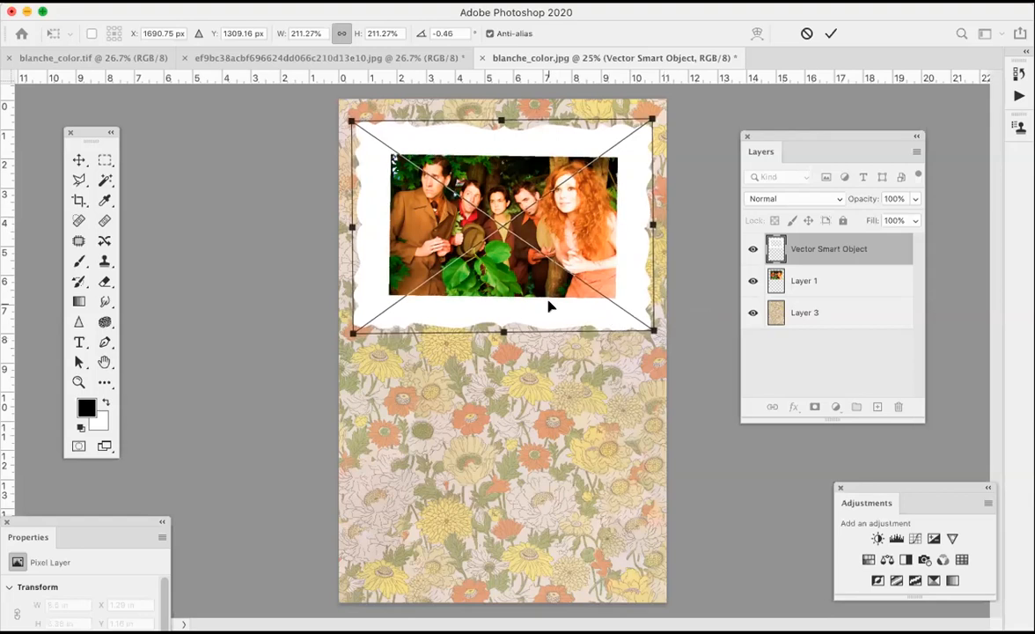
key("Return")
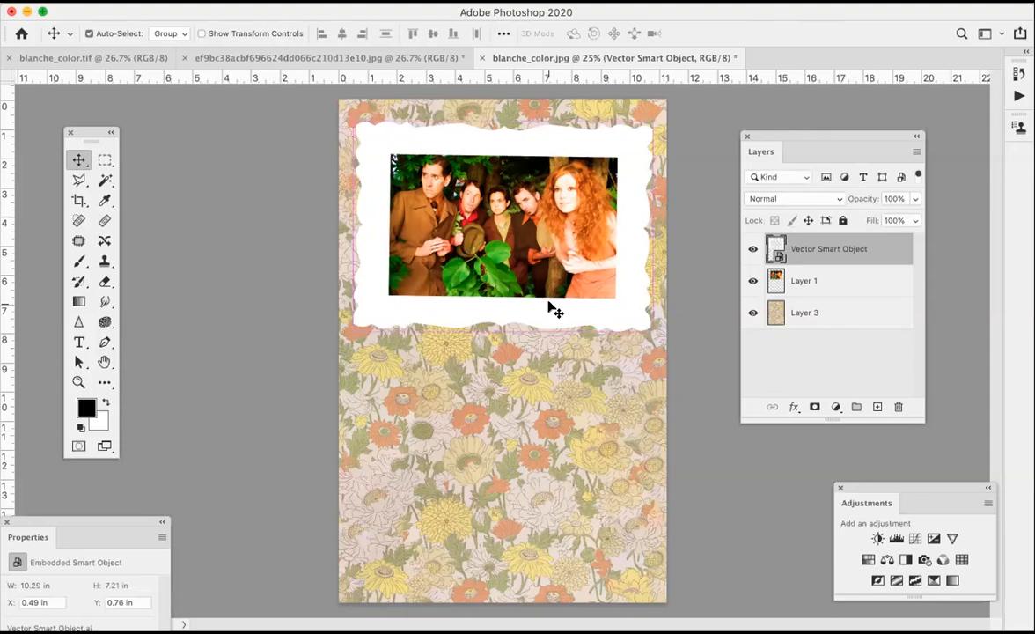
Transform the frame again and fine-tune its rotation to about -0.71° so it aligns with the photo.
key("ctrl+t")
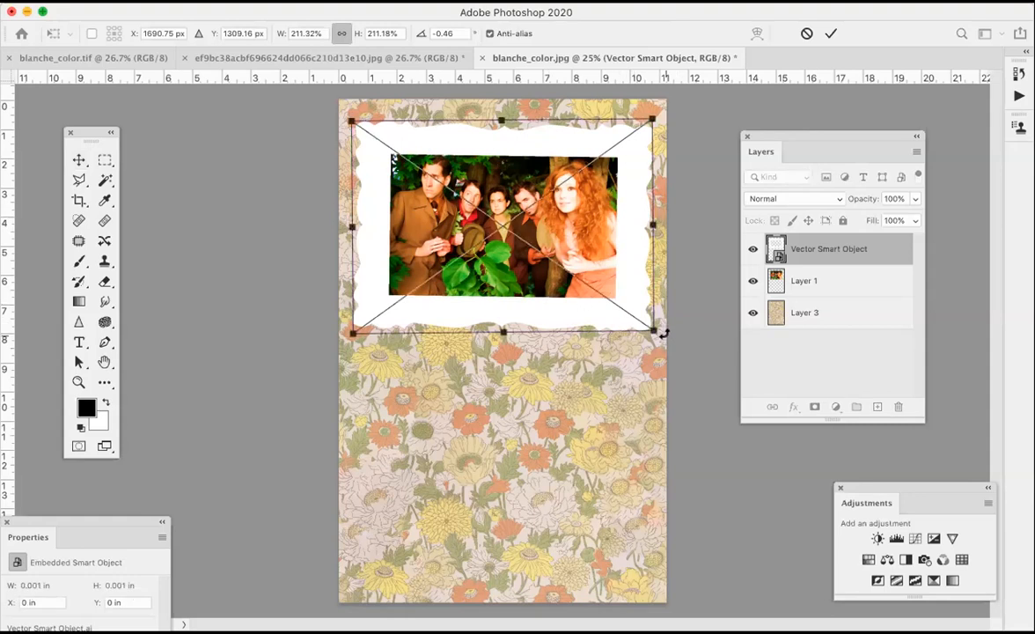
left_click_drag(664, 333, 664, 334)
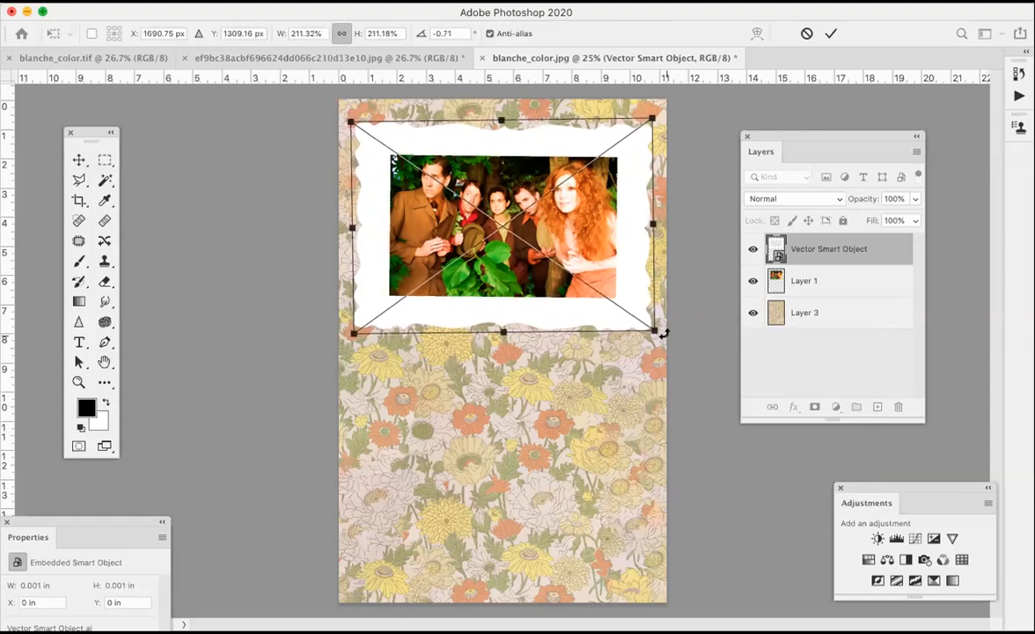
key("Return")
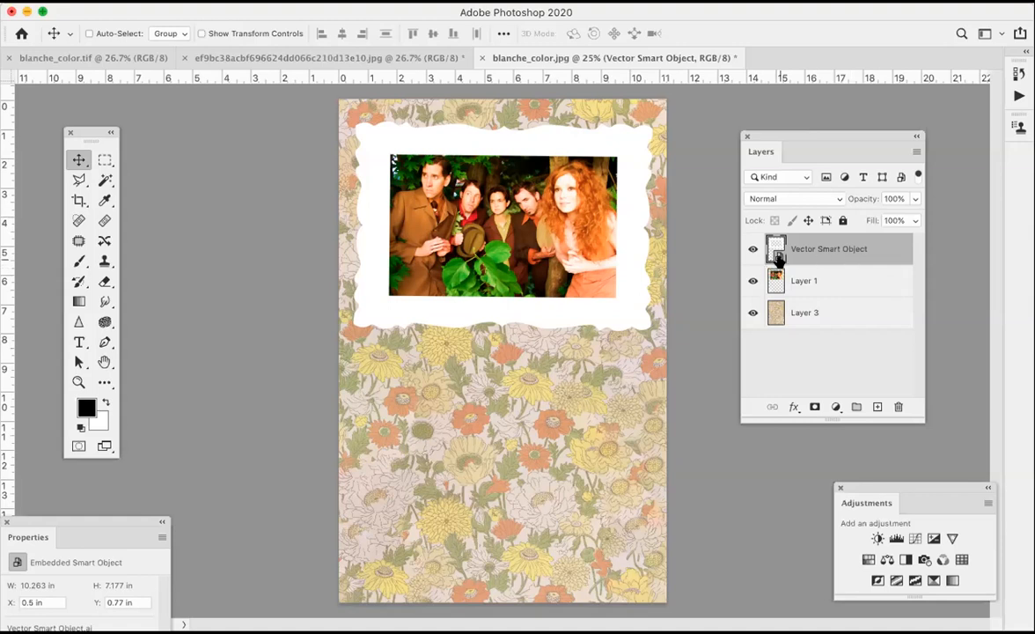
Rename the Vector Smart Object layer as Frame.
double_click(844, 249)
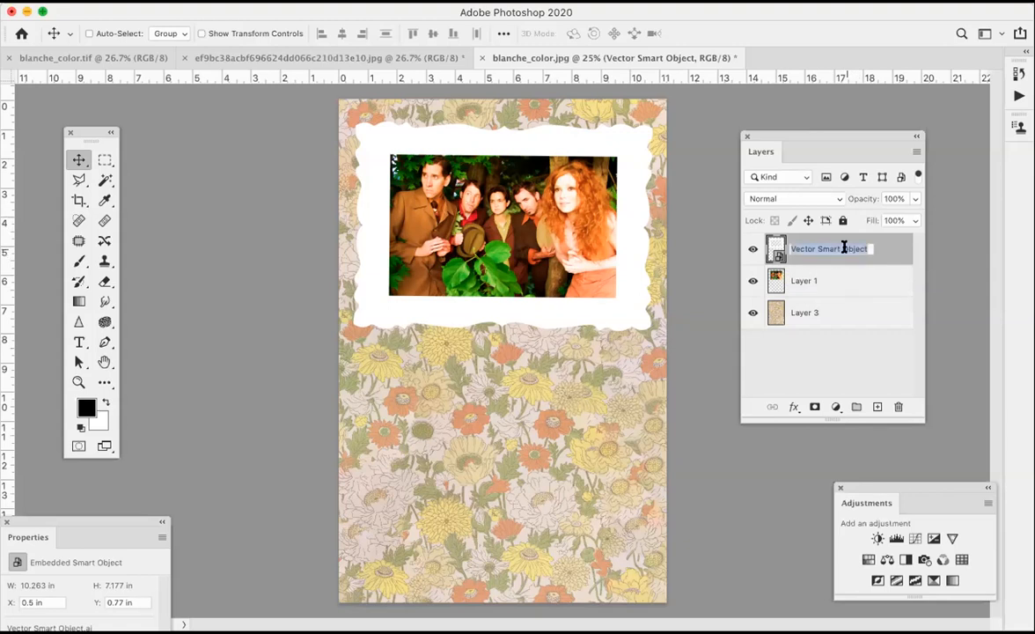
type("Frame")
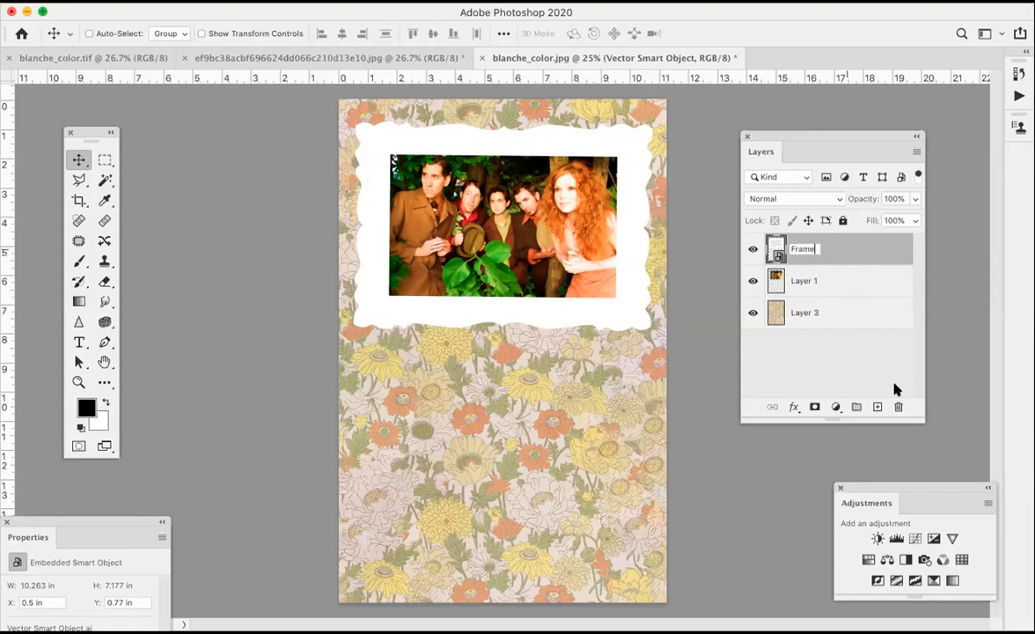
left_click(880, 375)
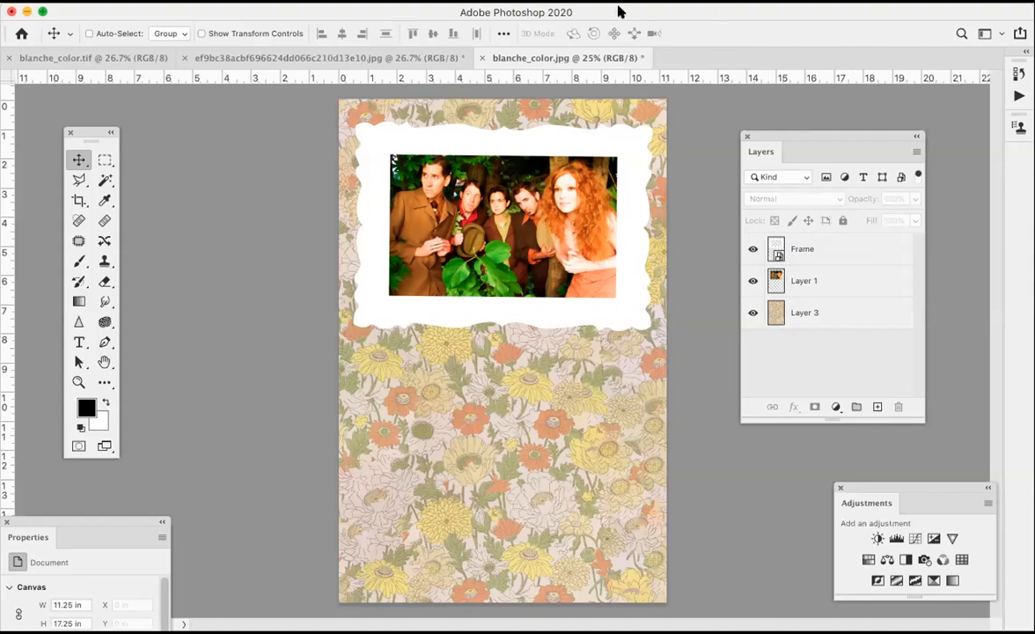
Open the Frame layer's smart object for editing in Illustrator and move the frame fully onto the artboard.
left_click(776, 252)
key("Tab")
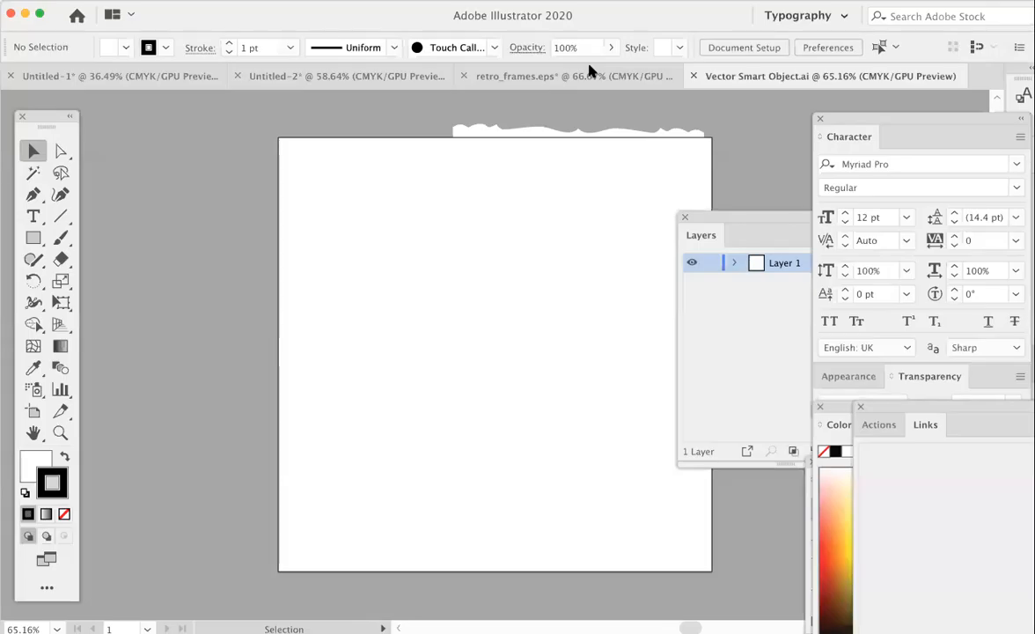
left_click_drag(499, 158, 397, 214)
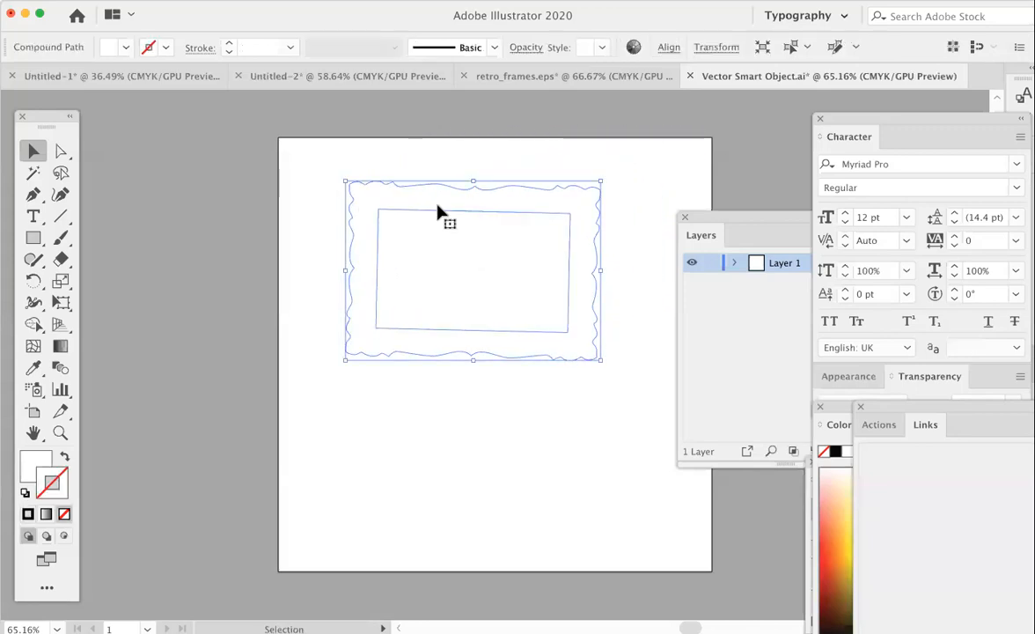
Fill the frame with a pale cream colour from the CMYK spectrum.
left_click(33, 459)
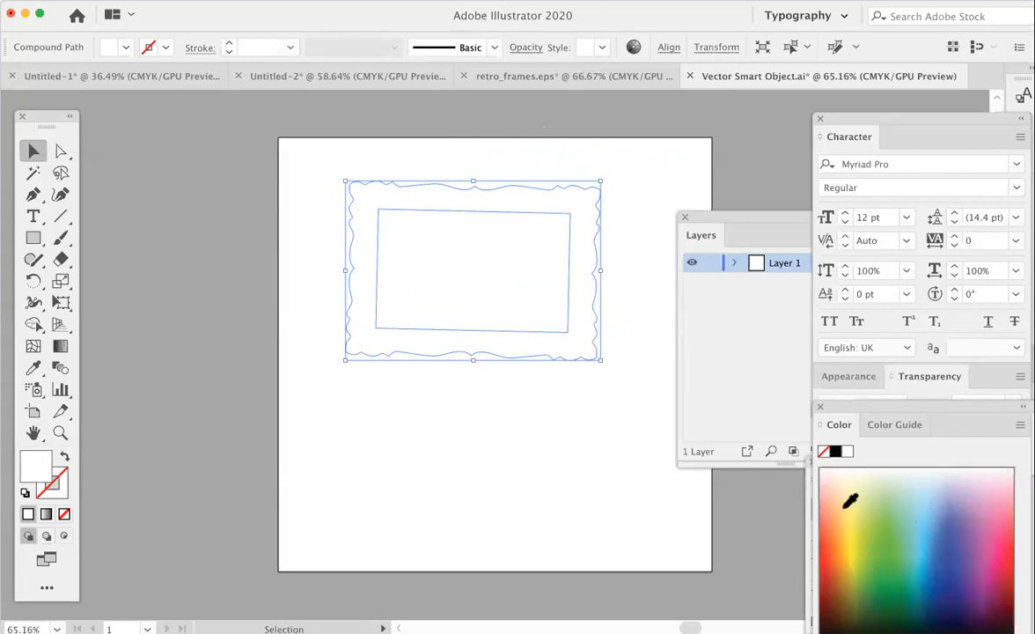
left_click_drag(838, 424, 702, 191)
left_click(709, 353)
mouse_move(709, 353)
left_mouse_down()
mouse_move(705, 289)
mouse_move(719, 264)
mouse_move(702, 262)
left_mouse_up()
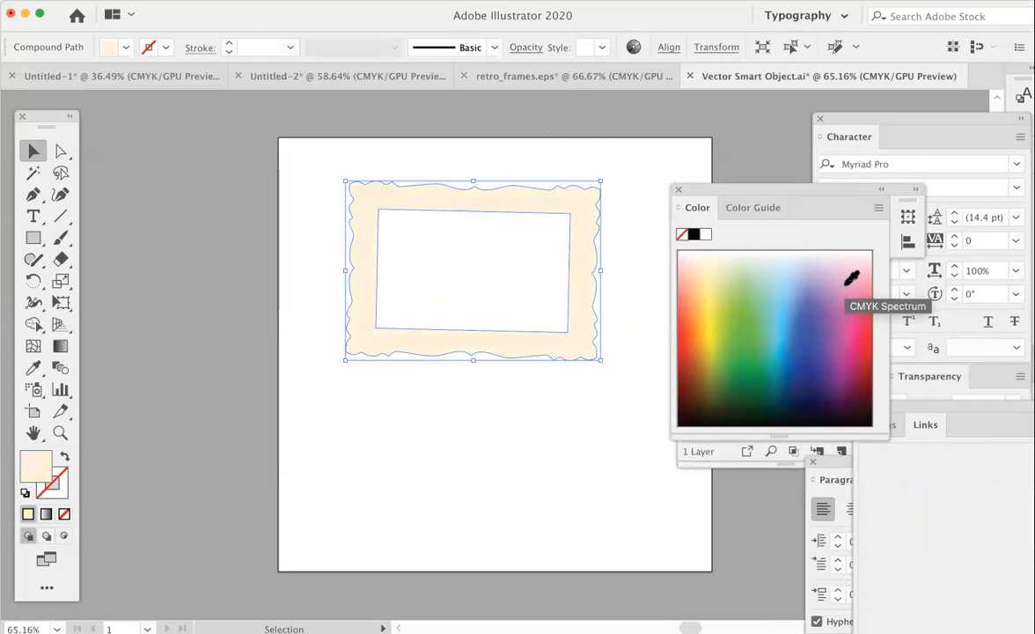
left_click(62, 153)
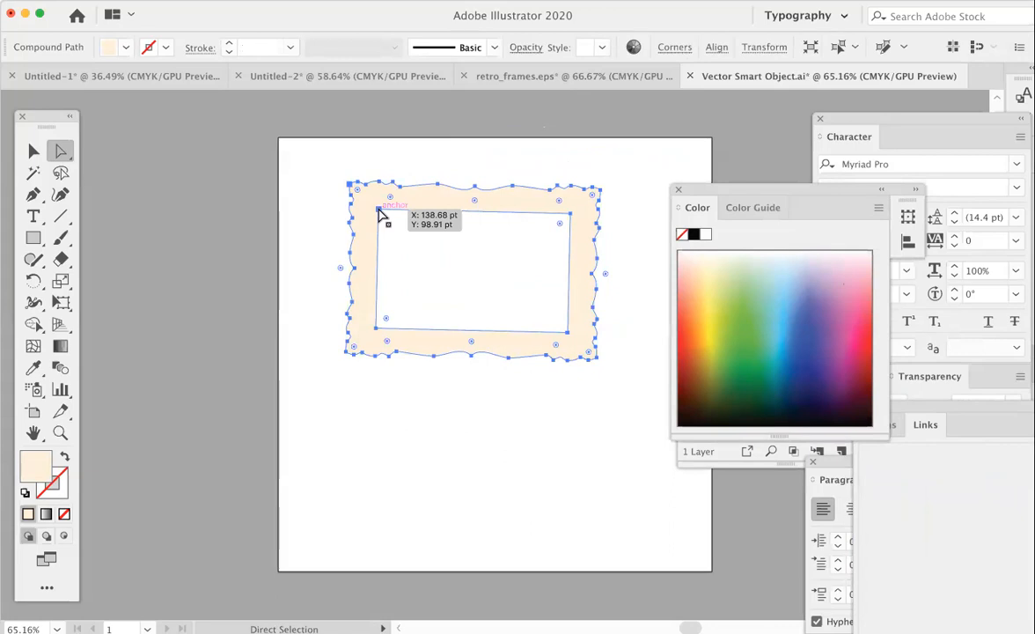
left_click(33, 151)
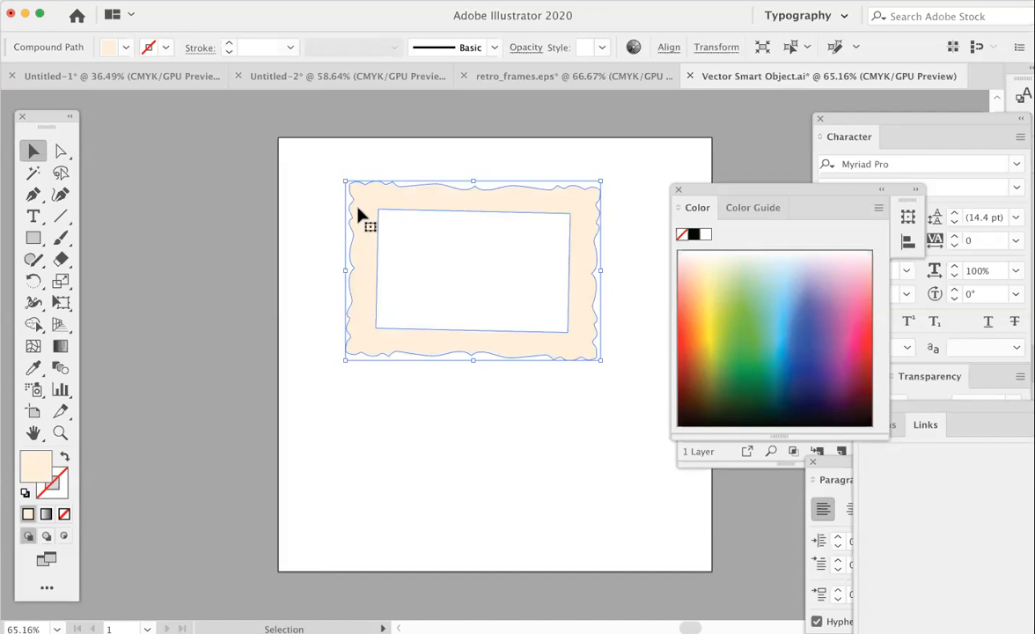
key("a")
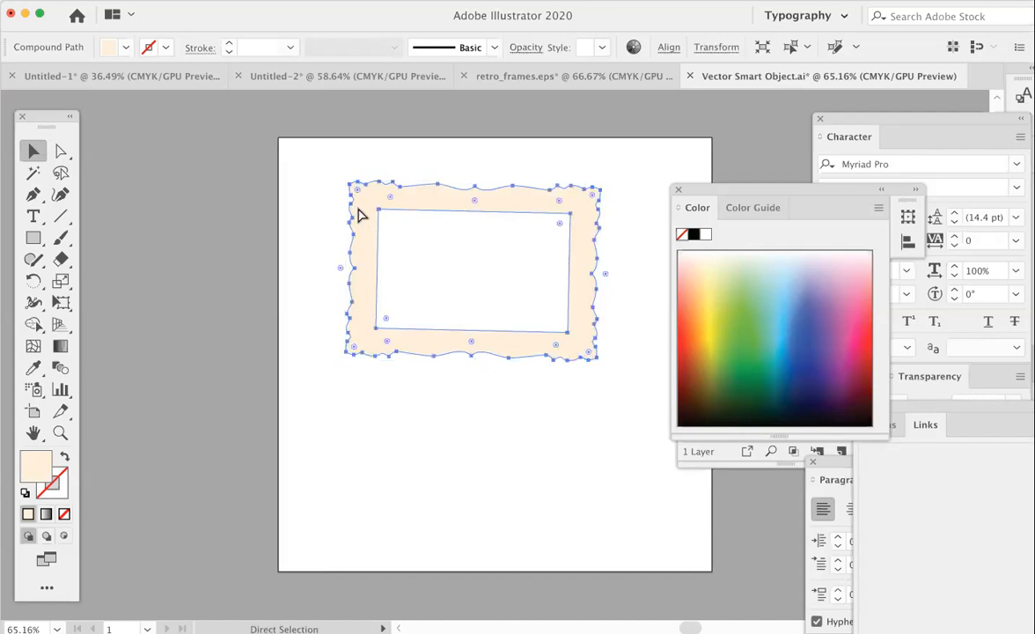
key("v")
key("a")
key("v")
key("a")
key("v")
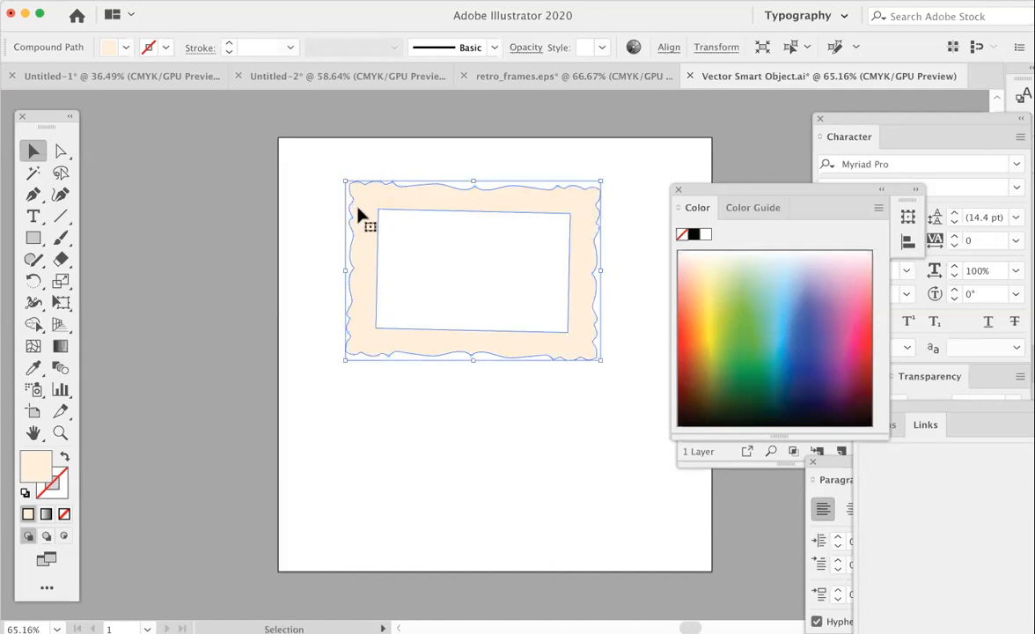
key("a")
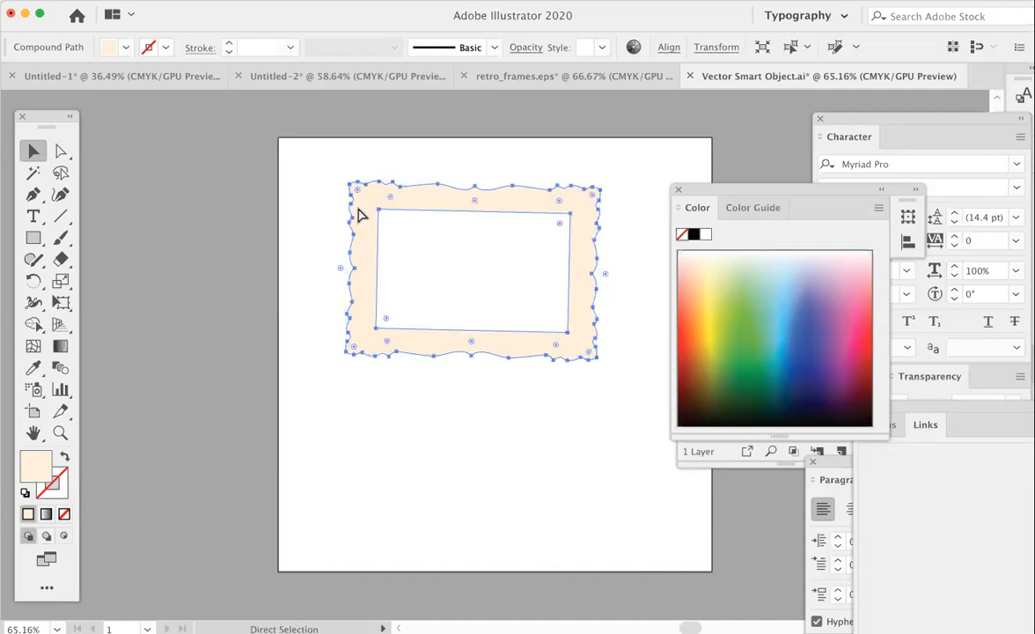
Save Vector Smart Object.ai to update the embedded frame, and return to the poster in Photoshop.
key("cmd+s")
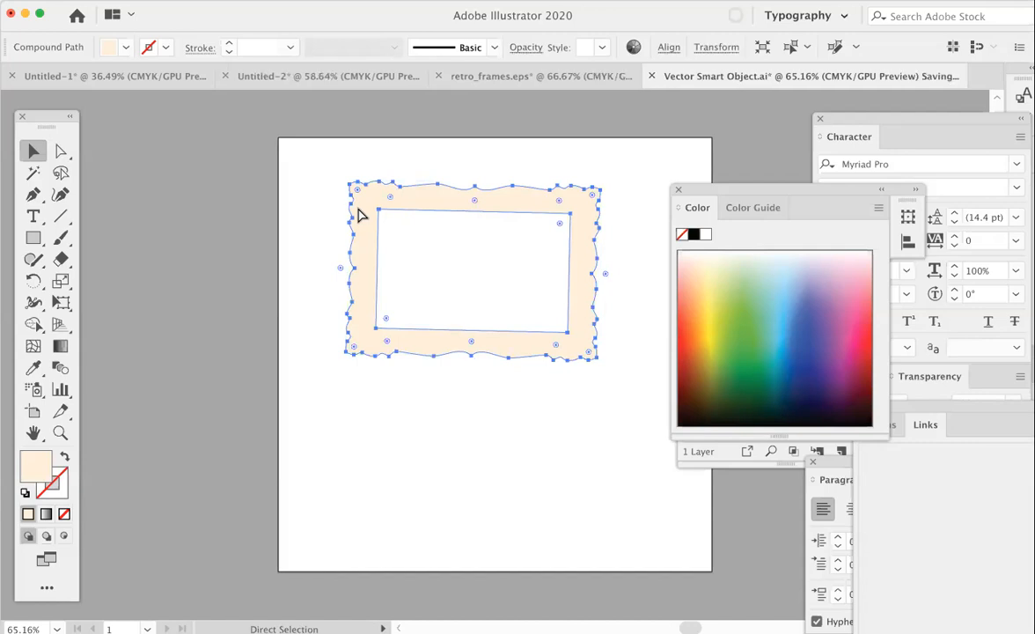
key("v")
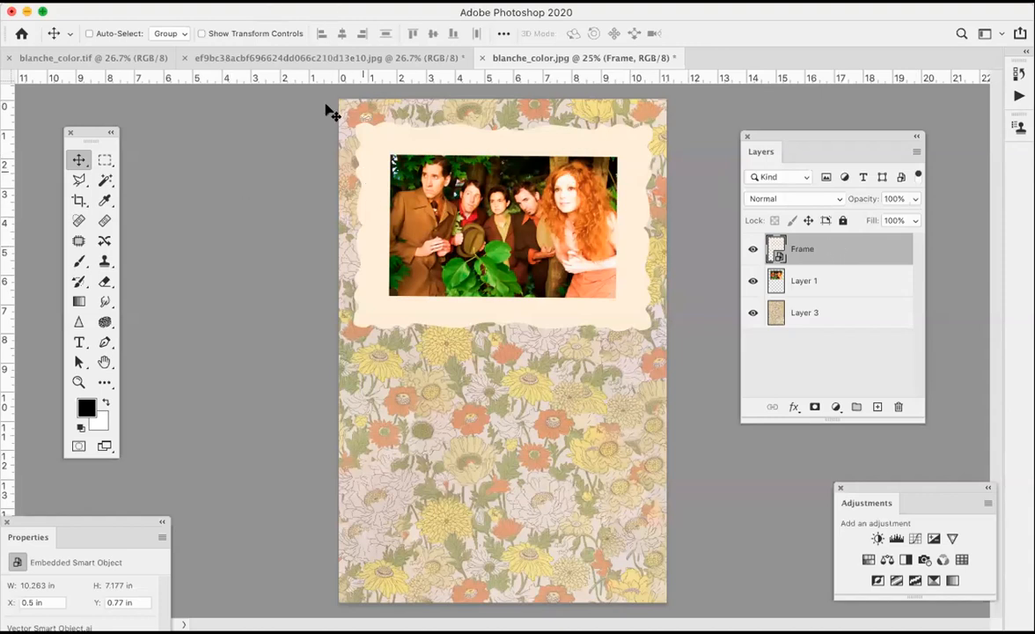
left_click(306, 1)
left_click(306, 1)
Add a Drop Shadow layer style to the Frame layer, keeping the Layer Style dialog clear of the photo.
double_click(861, 252)
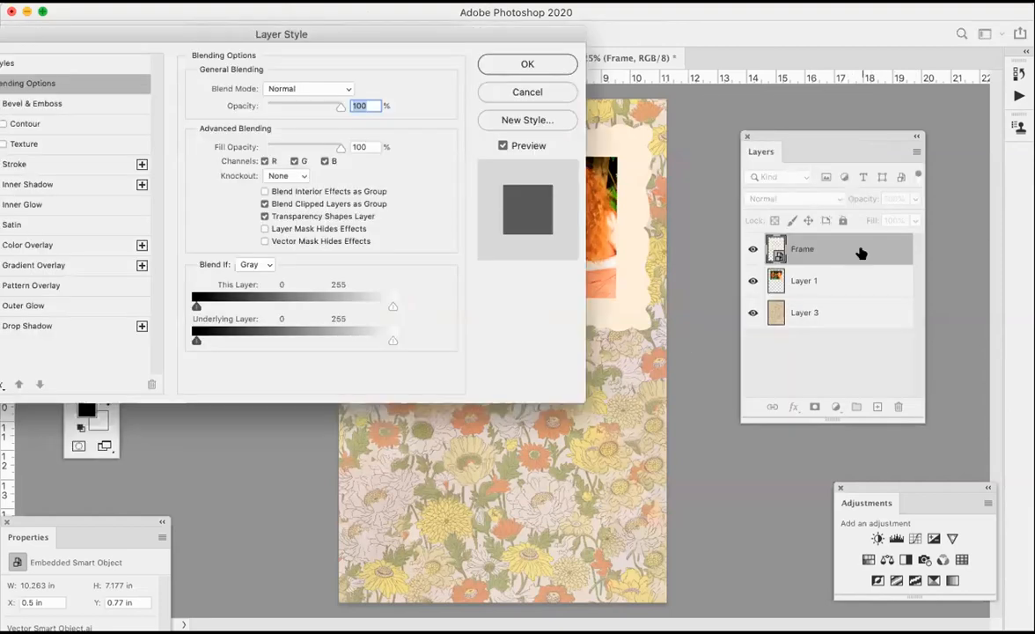
left_click_drag(34, 35, 612, 106)
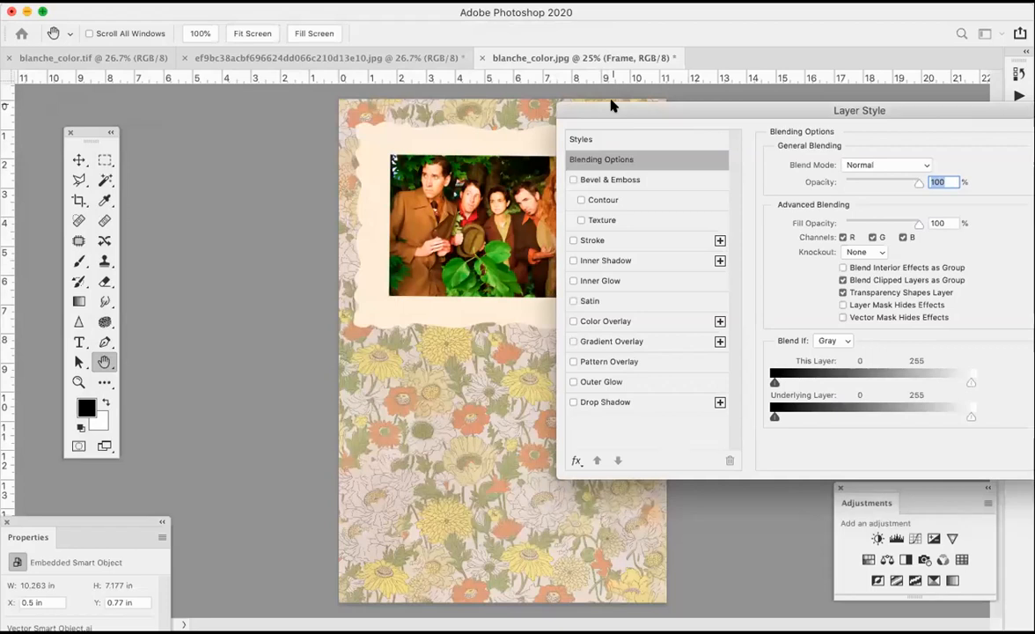
left_click(606, 403)
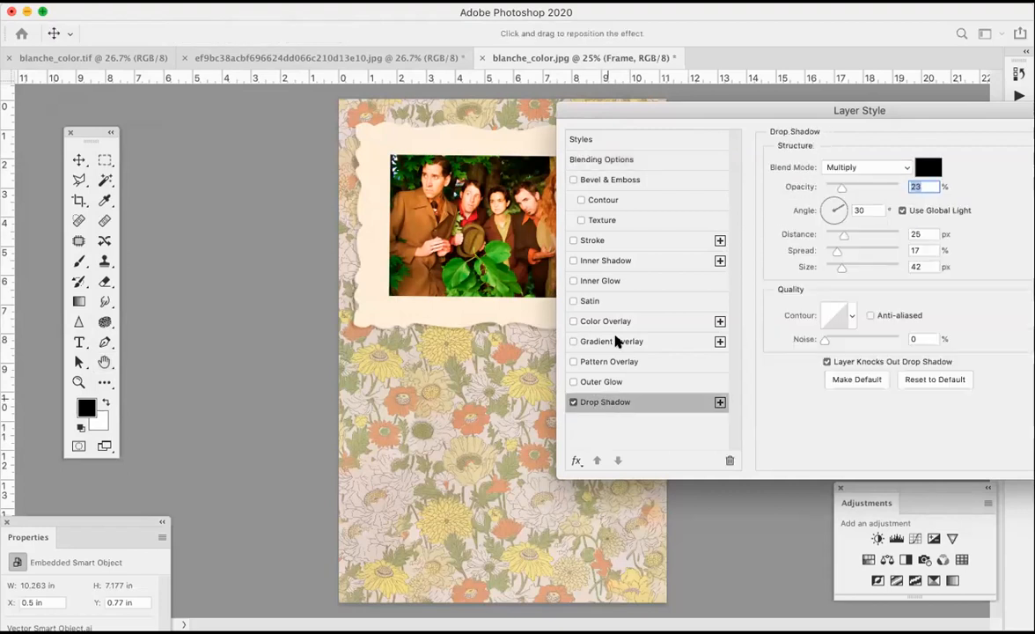
left_click_drag(630, 111, 425, 132)
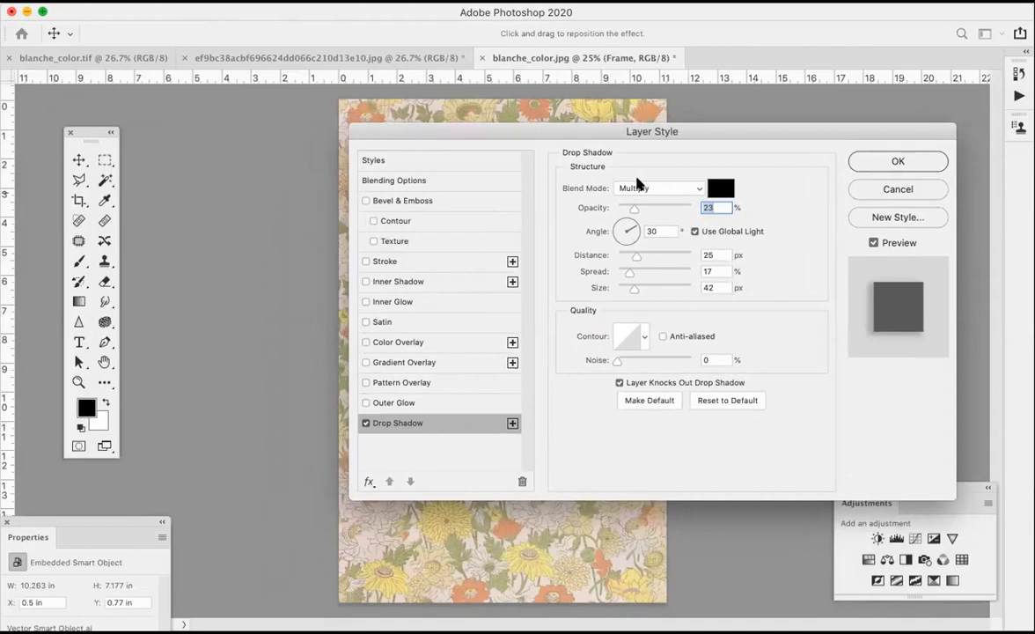
left_click_drag(580, 125, 870, 70)
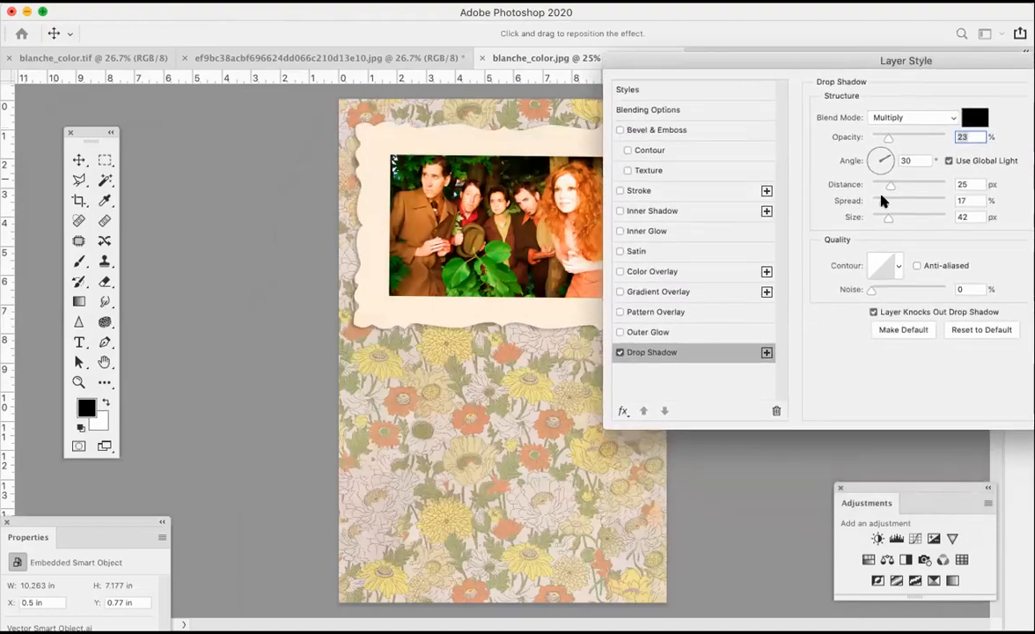
Set the frame's drop shadow to a distance of 79 px and an opacity of 44%.
left_click_drag(891, 186, 918, 188)
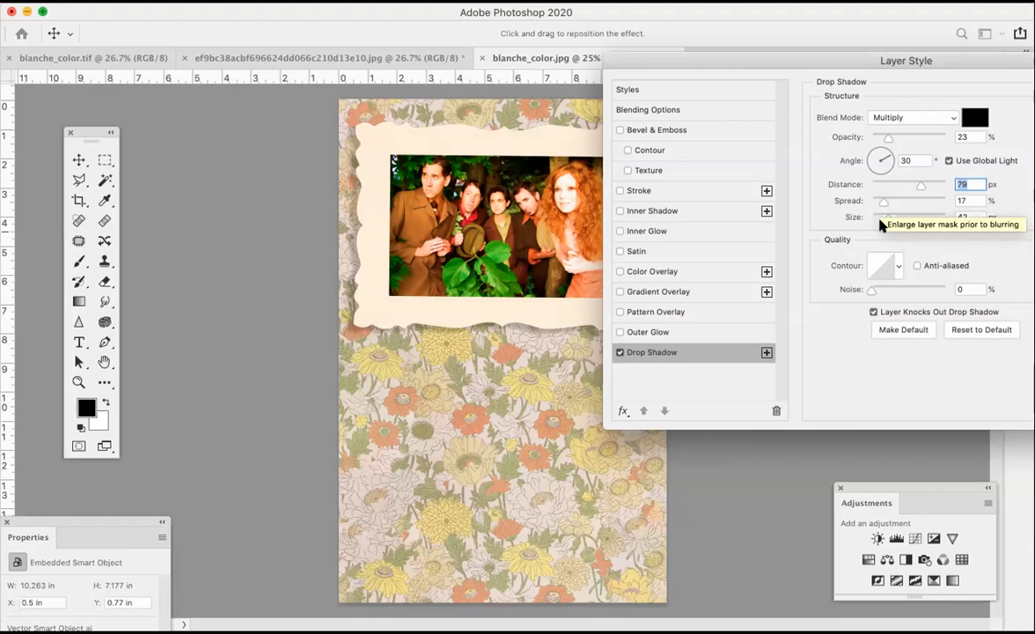
left_click_drag(888, 138, 988, 175)
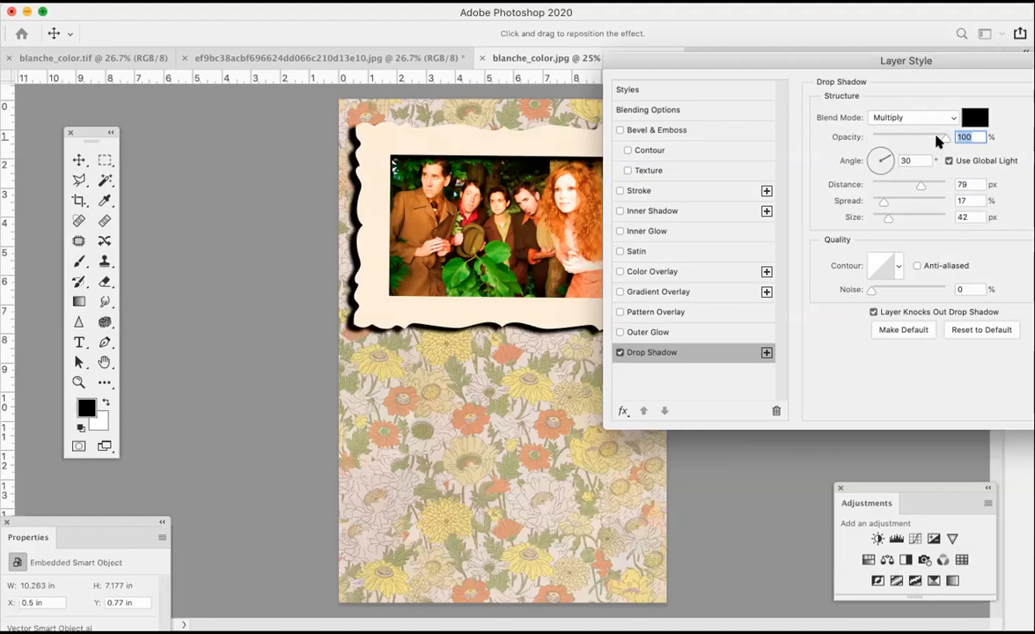
left_click_drag(937, 138, 901, 141)
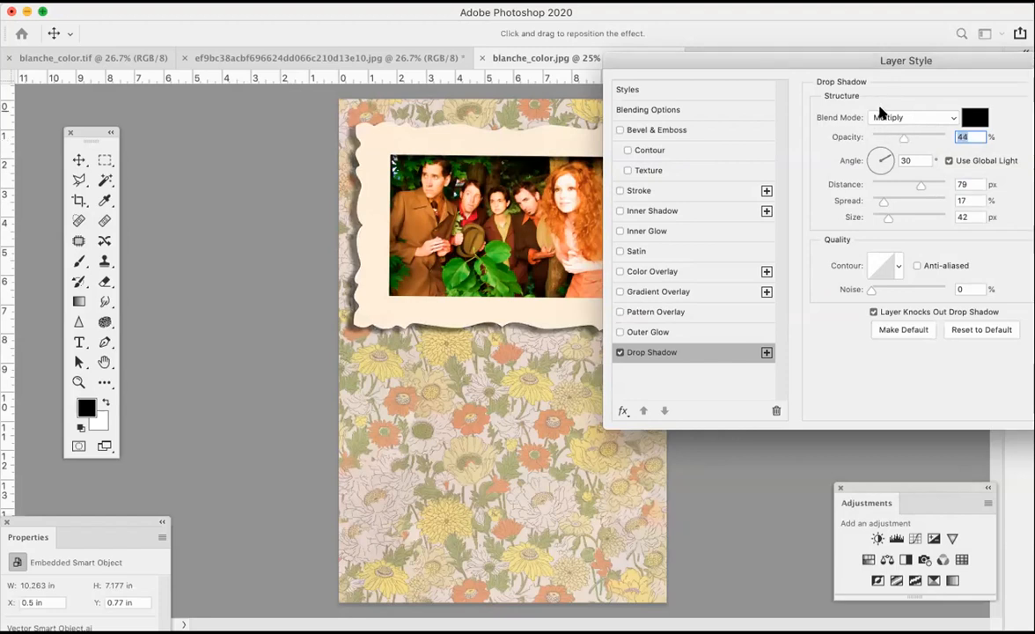
Change the frame's drop shadow colour to a dark brown with a hue of 27° and apply the layer style.
left_click_drag(744, 64, 739, 72)
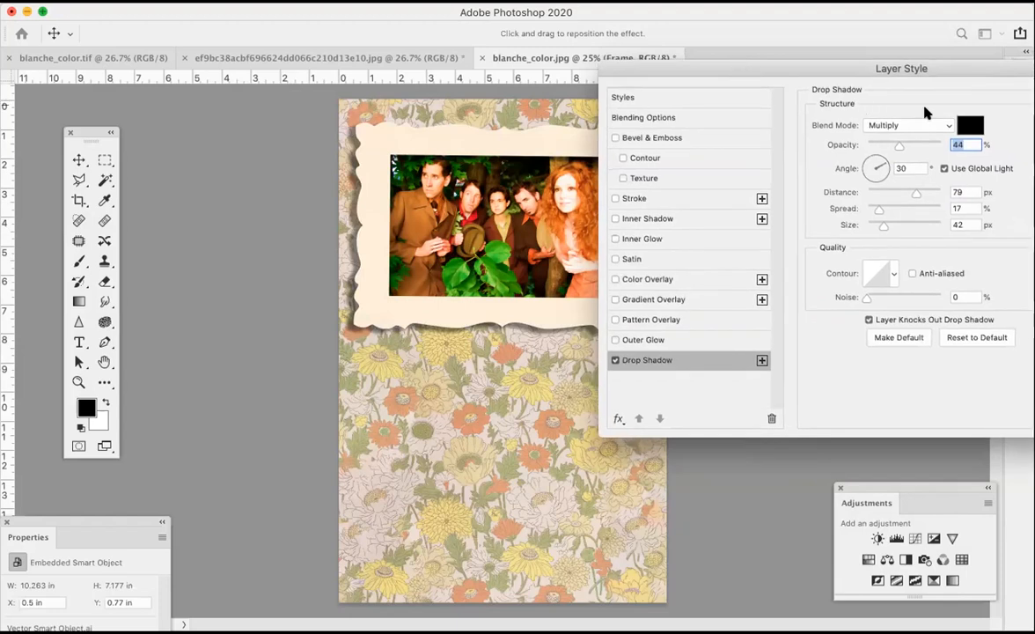
left_click(970, 125)
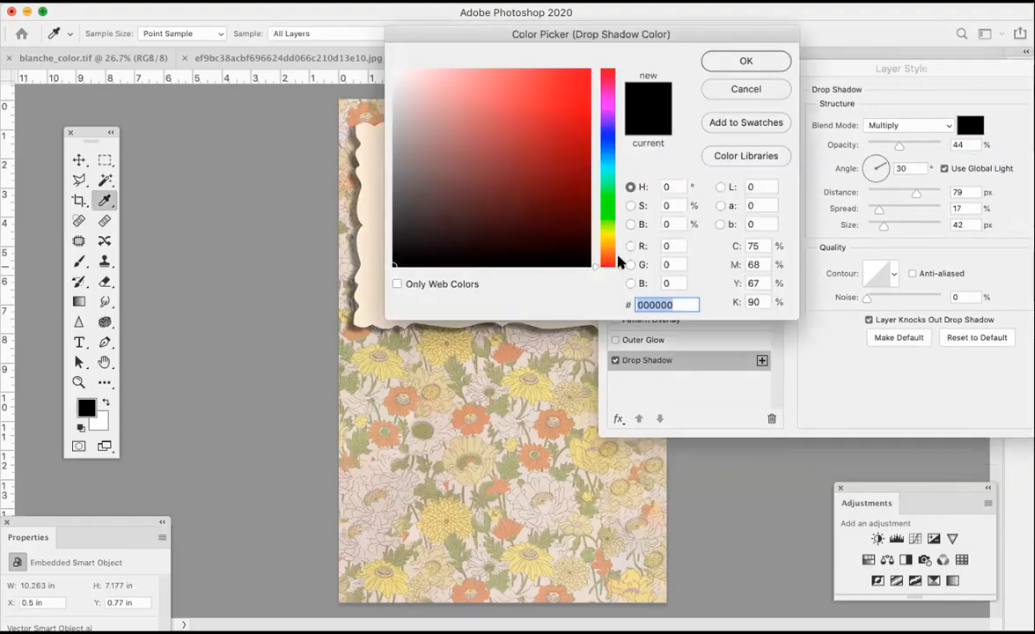
left_click_drag(613, 264, 608, 252)
left_click(548, 205)
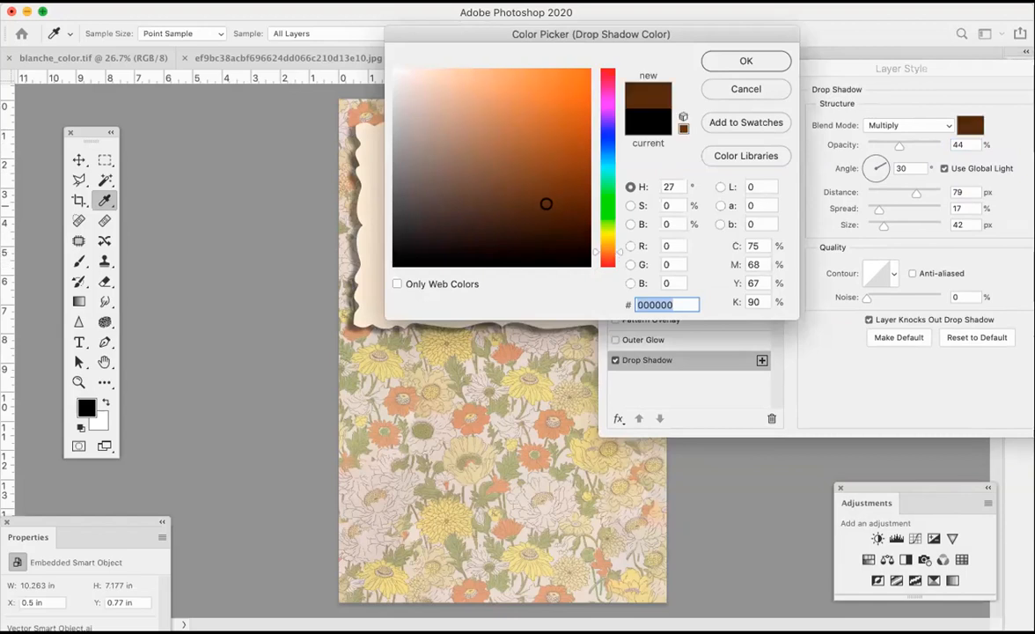
left_click(753, 61)
left_click_drag(765, 69, 635, 217)
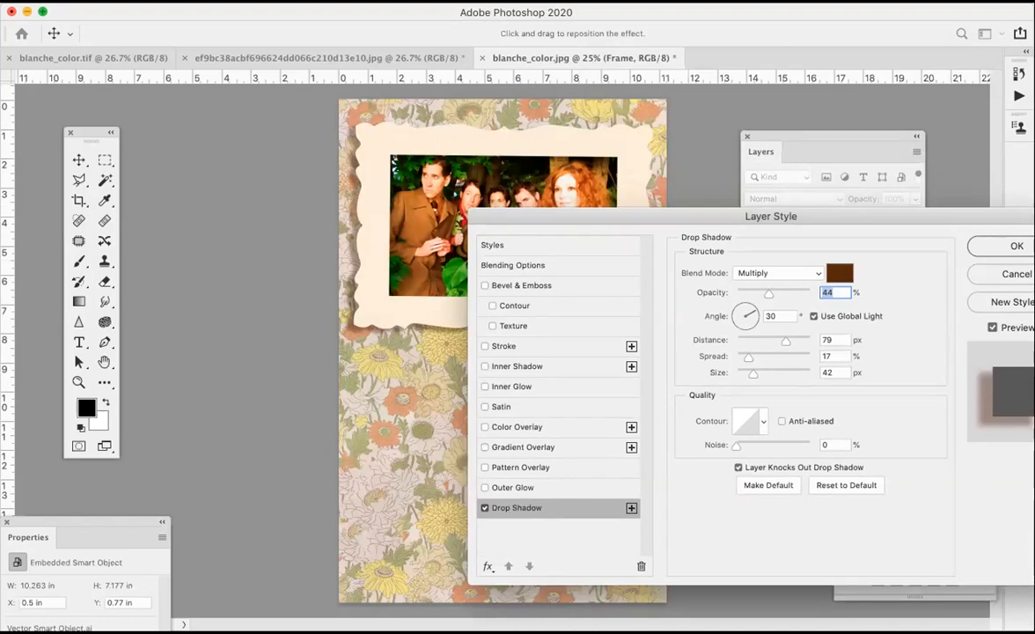
key("Return")
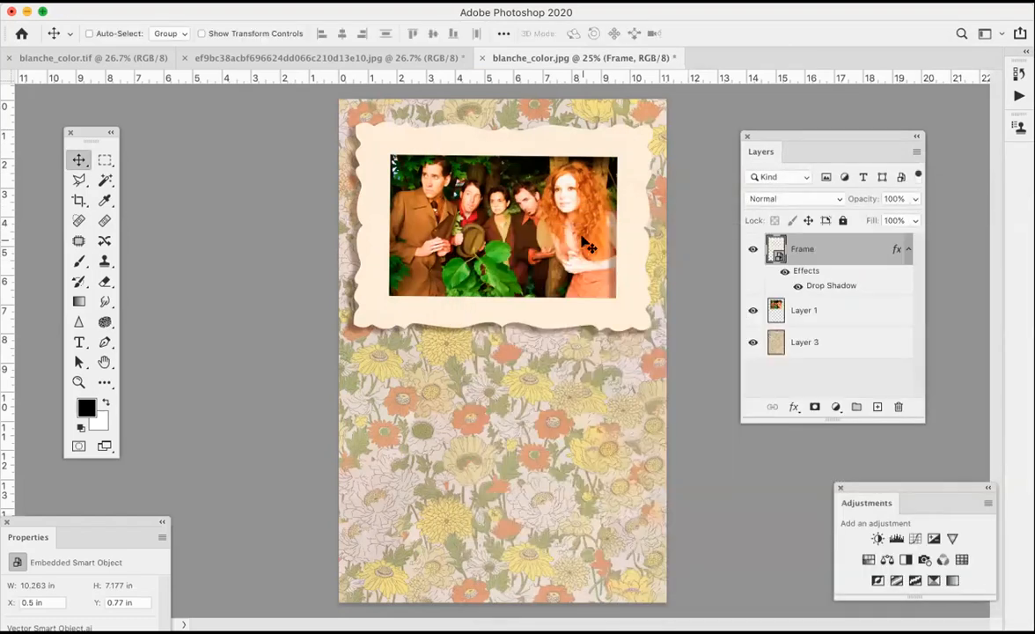
Examine the framed group photo and its shadowed edges up close, and return to a view of the whole poster.
left_click(79, 381)
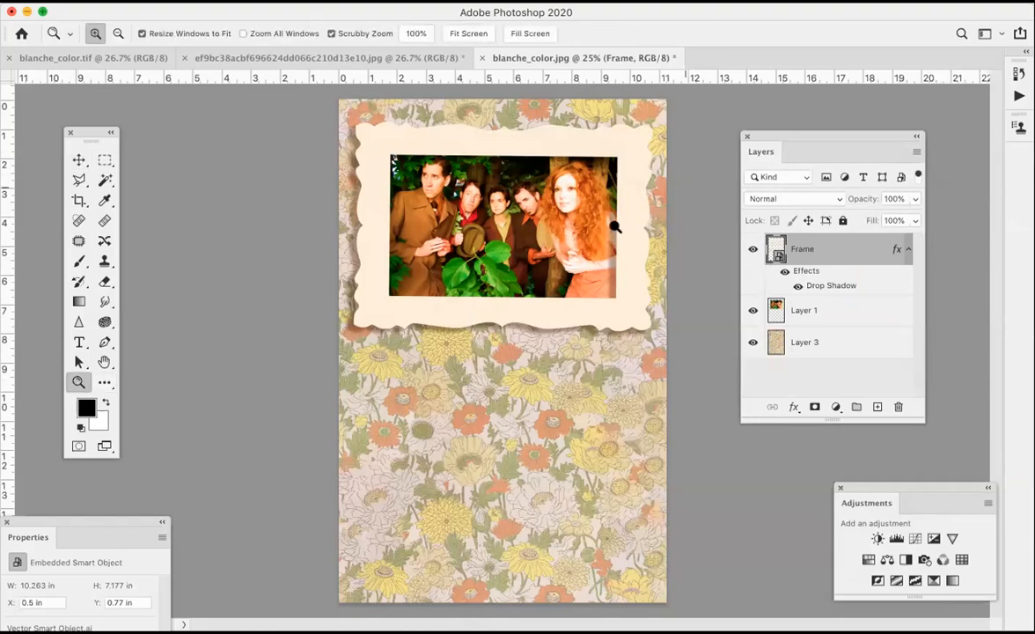
left_click_drag(565, 208, 605, 231)
left_click(605, 231)
left_click(605, 230)
left_click(605, 231)
scroll(605, 231, "up", 5)
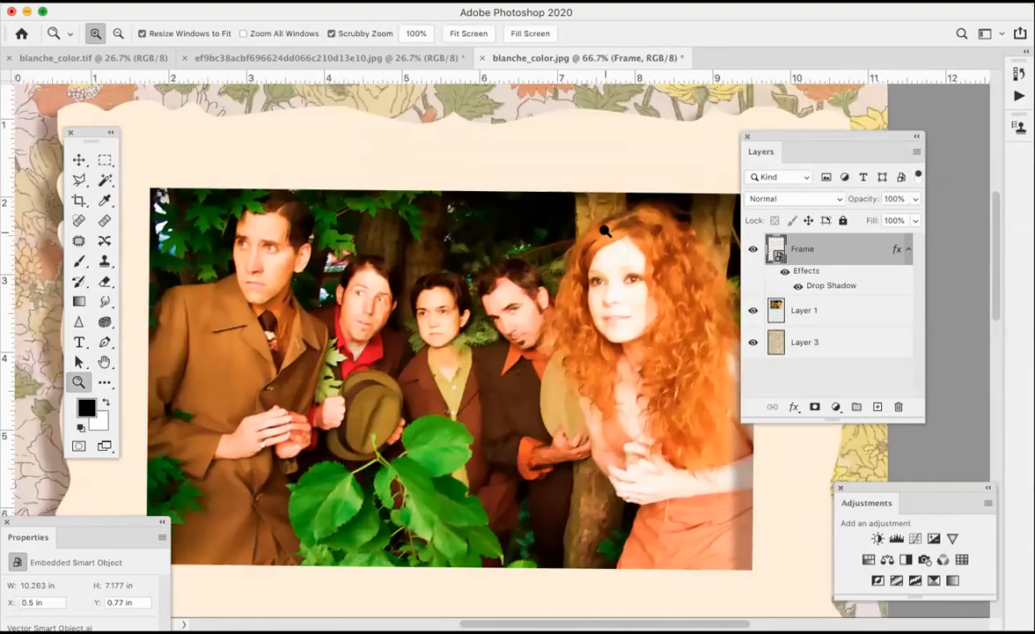
key("super+0")
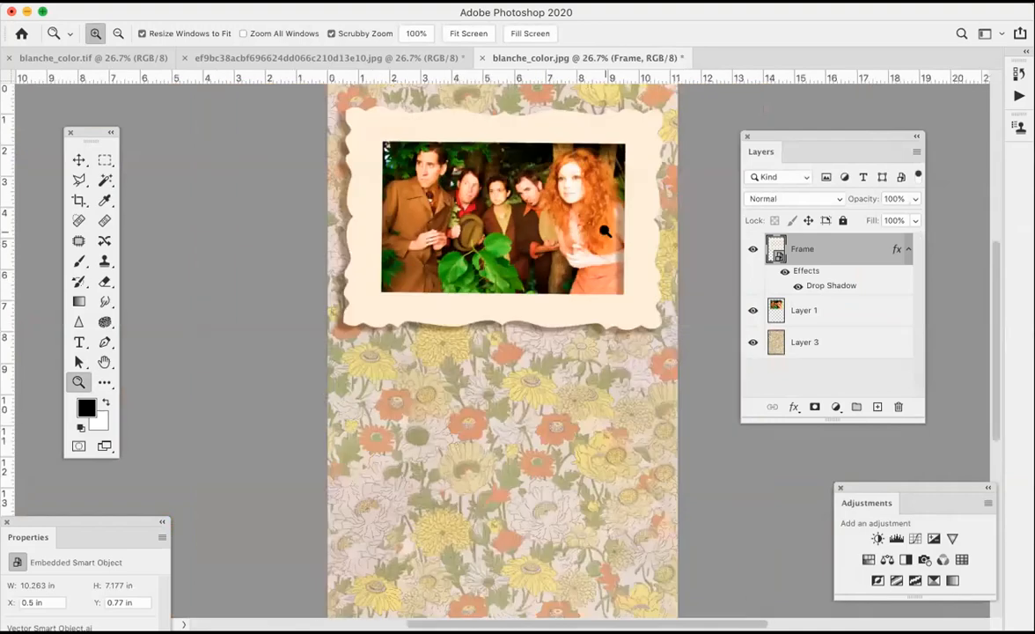